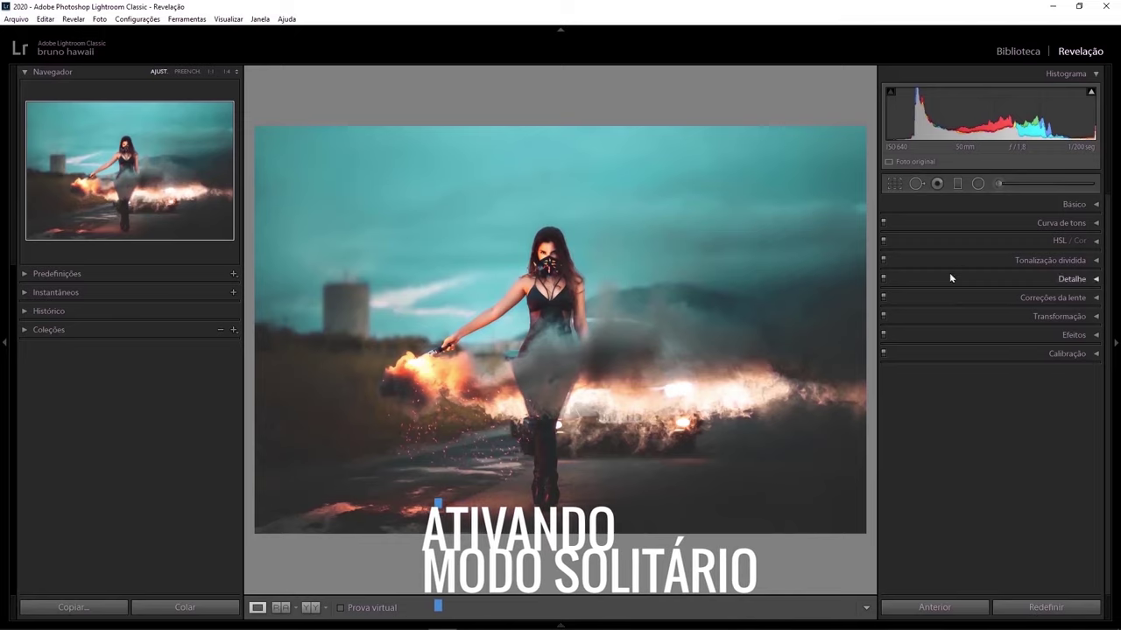
Expand the Tone Curve, HSL and Detail sections and scroll through the panel.
{"action": "left_click", "coordinate": [1095, 224]}
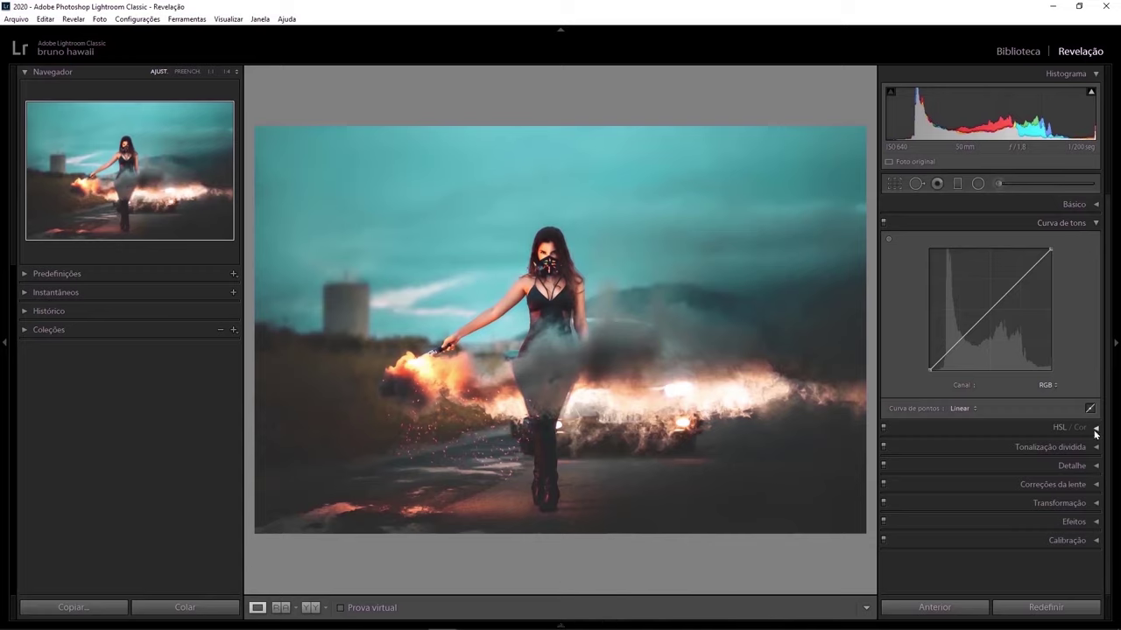
{"action": "left_click", "coordinate": [1095, 428]}
{"action": "left_click", "coordinate": [1095, 521]}
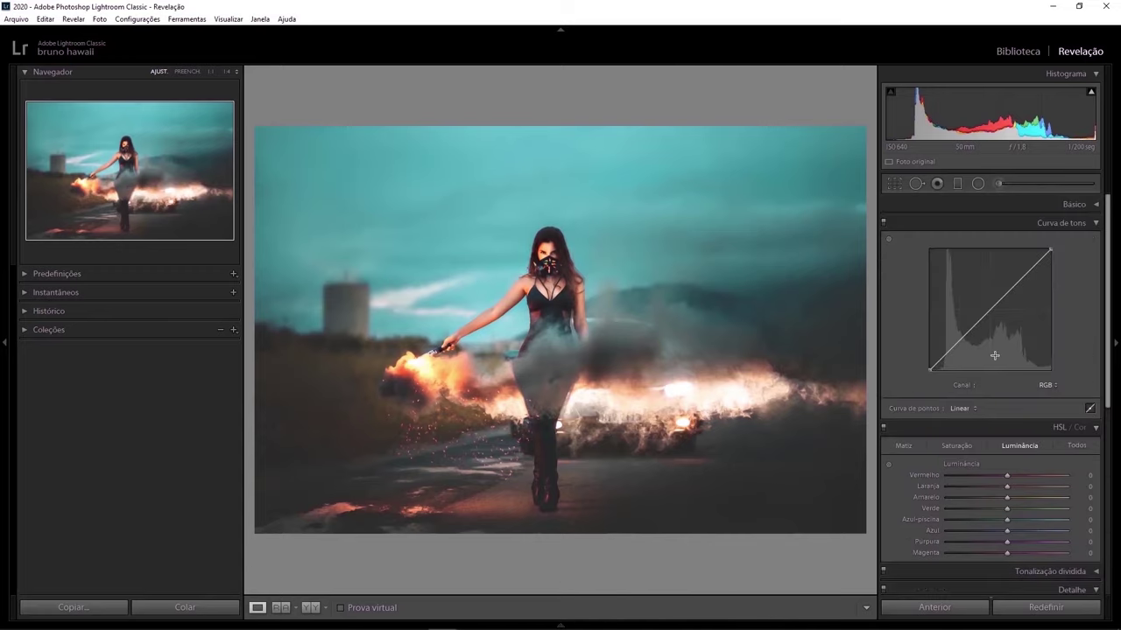
{"action": "scroll", "coordinate": [1004, 352], "scroll_direction": "down", "scroll_amount": 5}
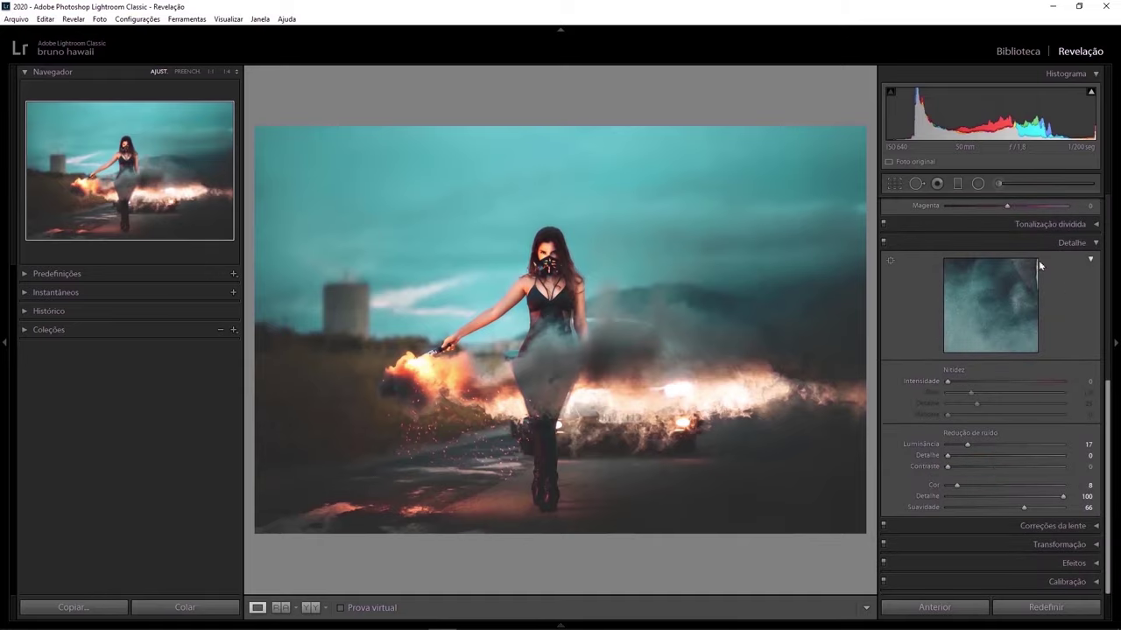
{"action": "scroll", "coordinate": [1021, 334], "scroll_direction": "up", "scroll_amount": 2}
{"action": "scroll", "coordinate": [1018, 341], "scroll_direction": "up", "scroll_amount": 3}
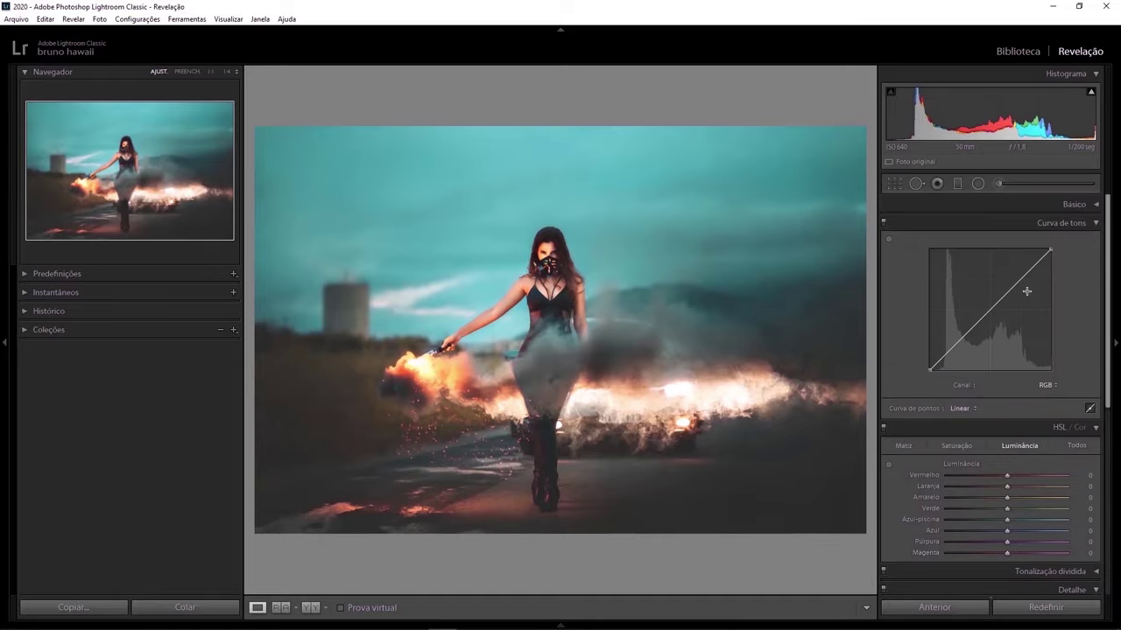
{"action": "scroll", "coordinate": [1020, 346], "scroll_direction": "down", "scroll_amount": 3}
{"action": "scroll", "coordinate": [1033, 366], "scroll_direction": "up", "scroll_amount": 3}
Turn on Solo Mode, then test it by opening Tone Curve, Detail and Tone Curve.
{"action": "right_click", "coordinate": [956, 427]}
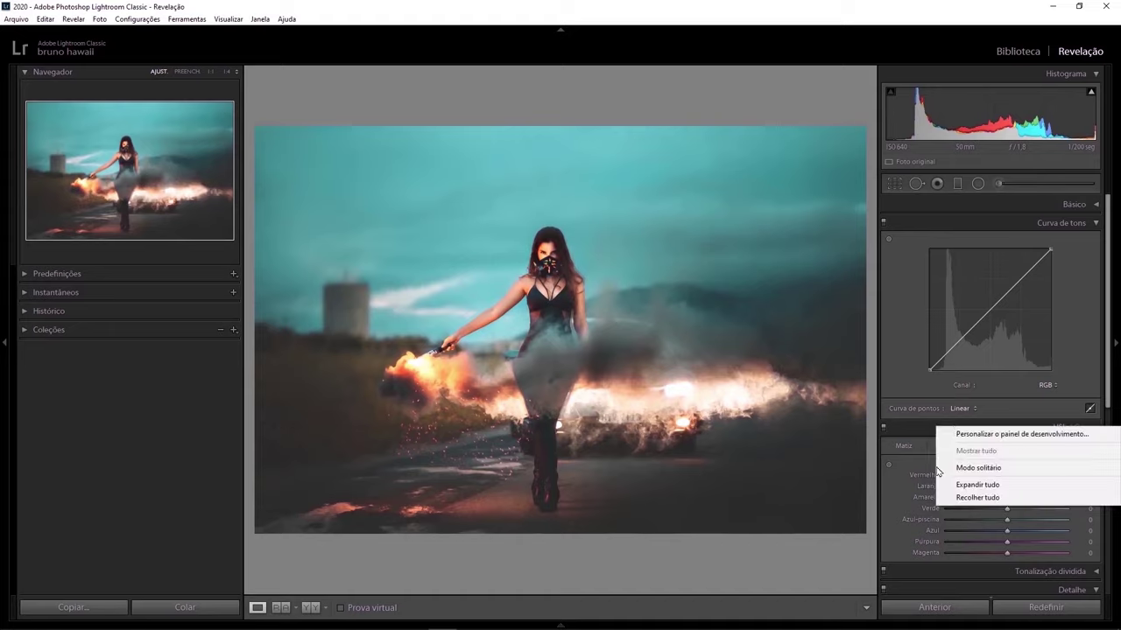
{"action": "left_click", "coordinate": [986, 469]}
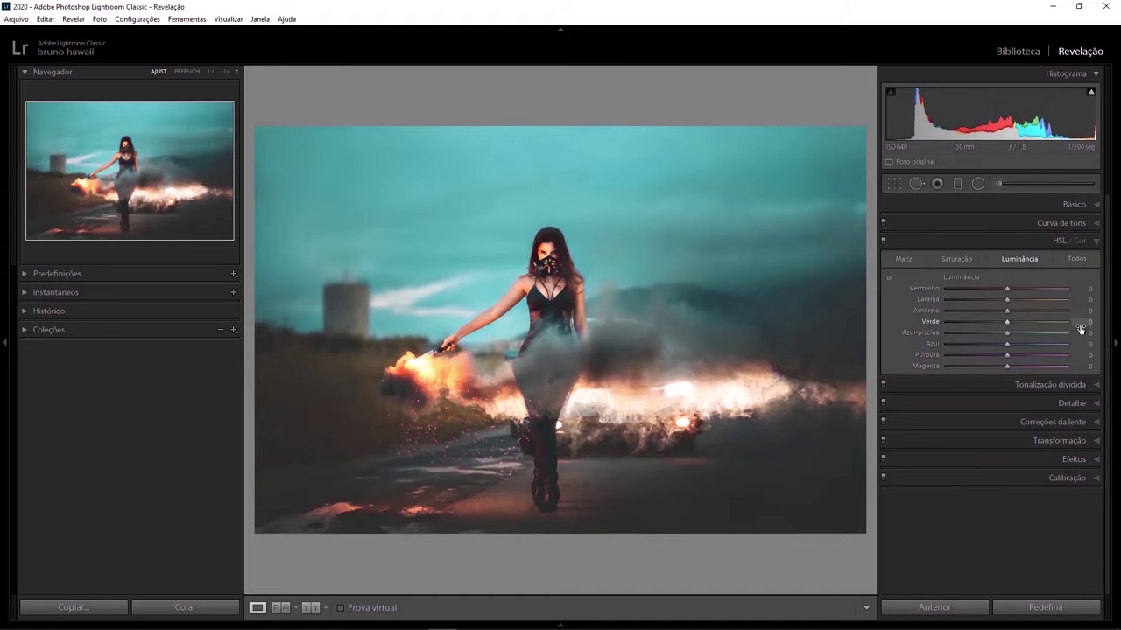
{"action": "left_click", "coordinate": [1095, 225]}
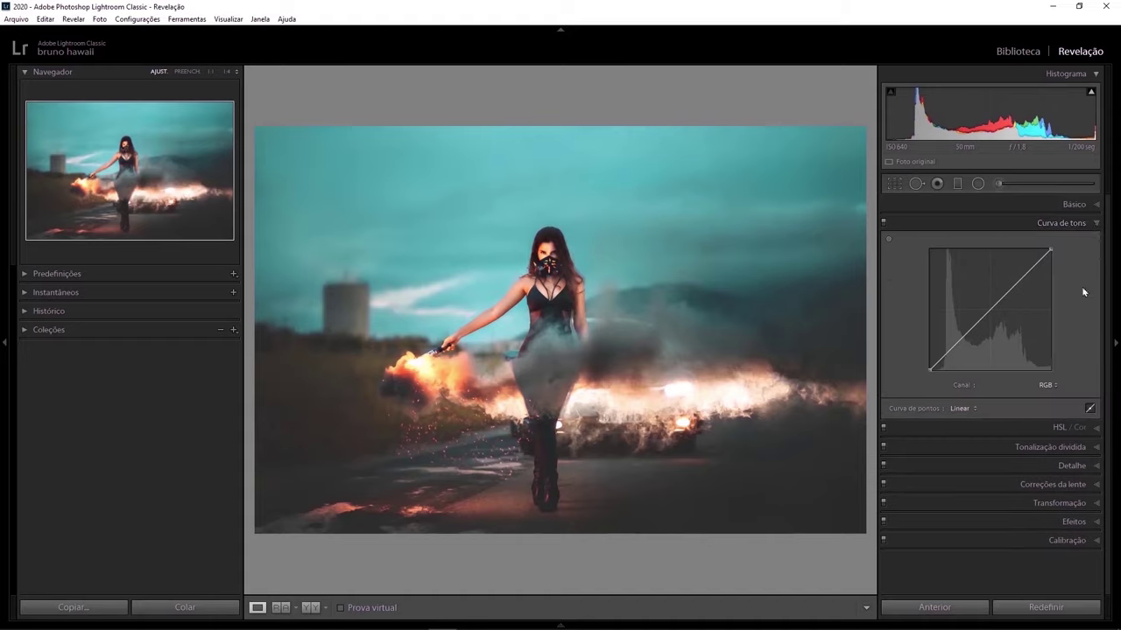
{"action": "left_click", "coordinate": [1086, 469]}
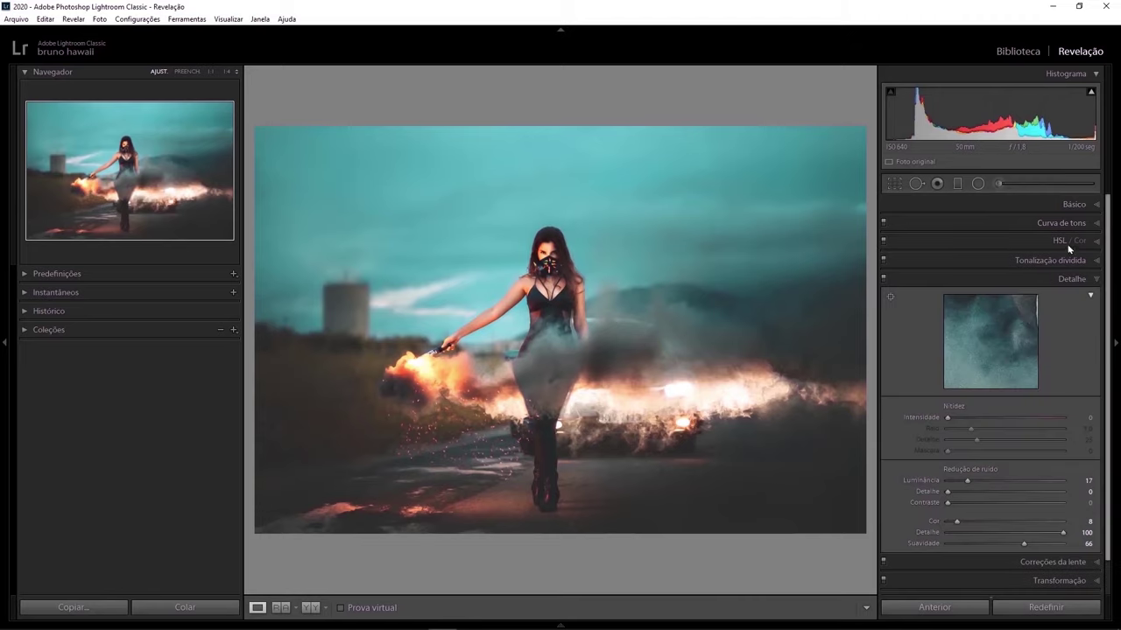
{"action": "left_click", "coordinate": [1091, 227]}
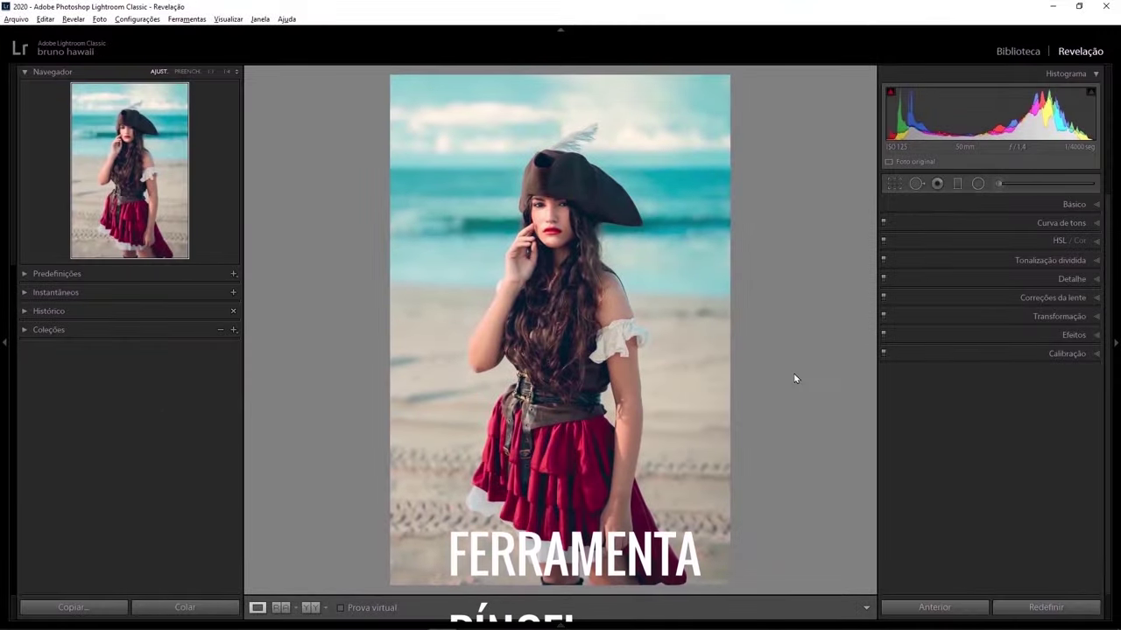
Paint a first Adjustment Brush exposure stroke on the skirt, then undo it.
{"action": "left_click", "coordinate": [997, 185]}
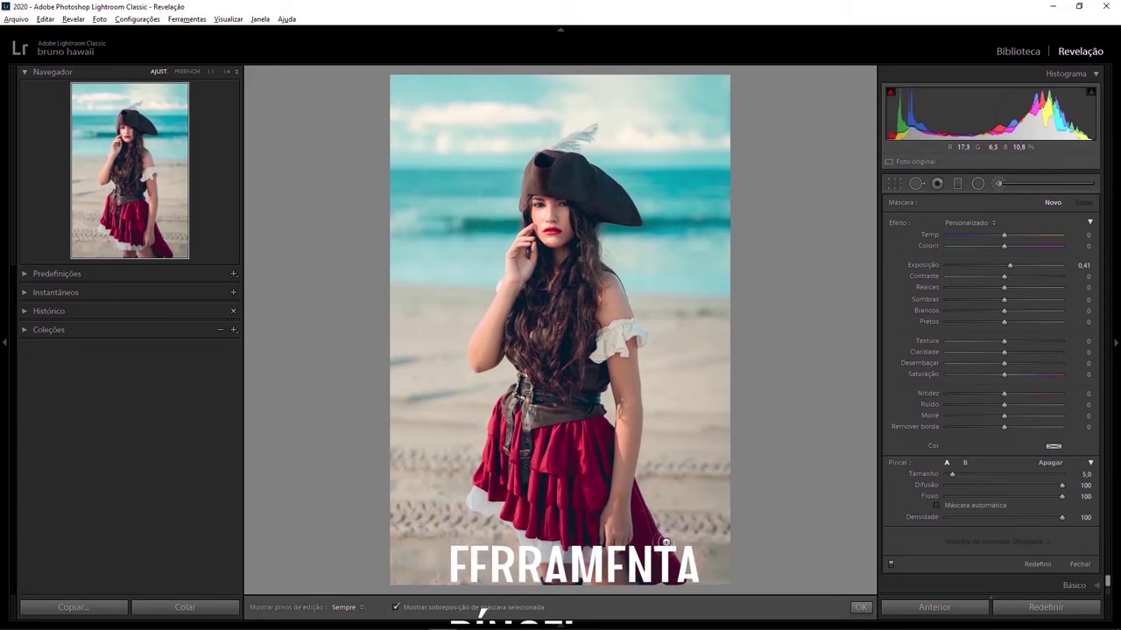
{"action": "left_click_drag", "start_coordinate": [493, 431], "coordinate": [514, 484]}
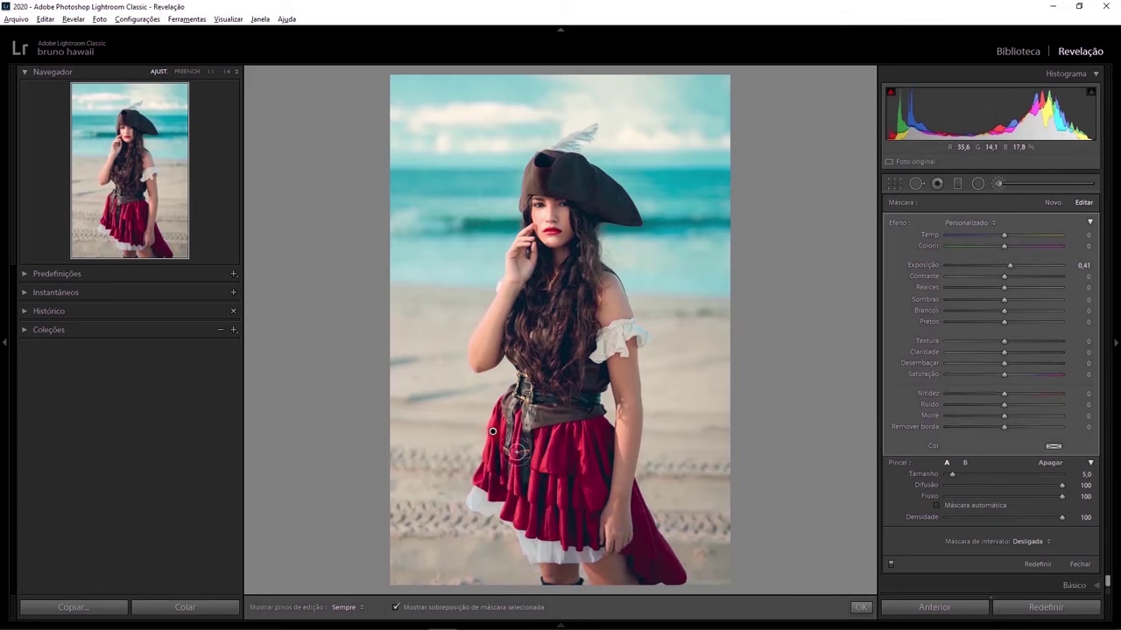
{"action": "key", "text": "0"}
{"action": "key", "text": "h"}
{"action": "key", "text": "ctrl+z"}
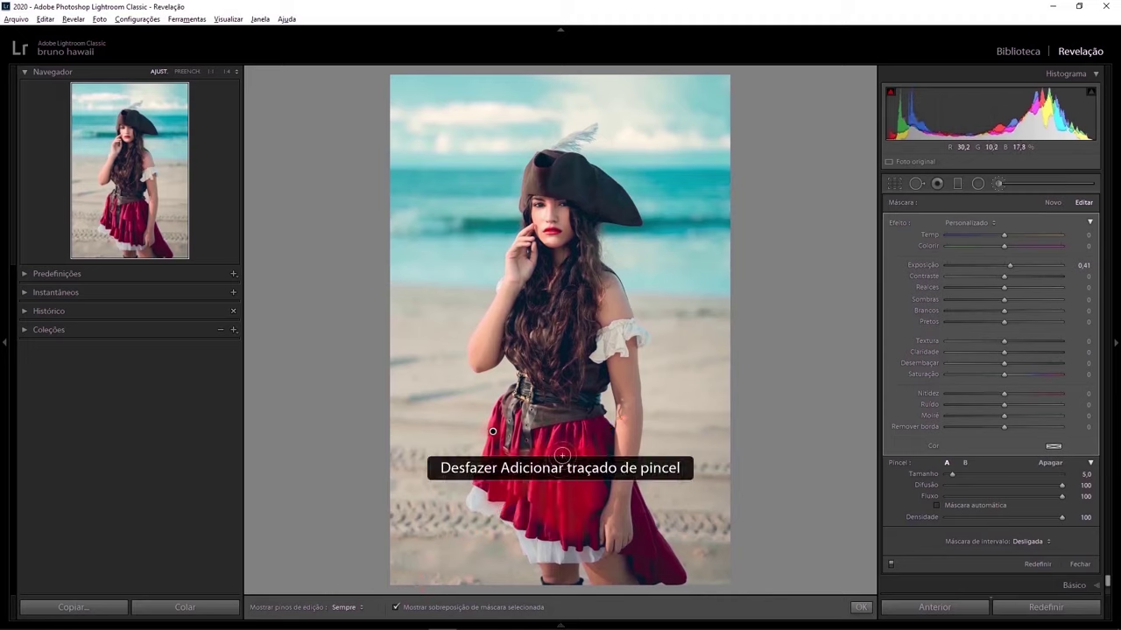
{"action": "key", "text": "h"}
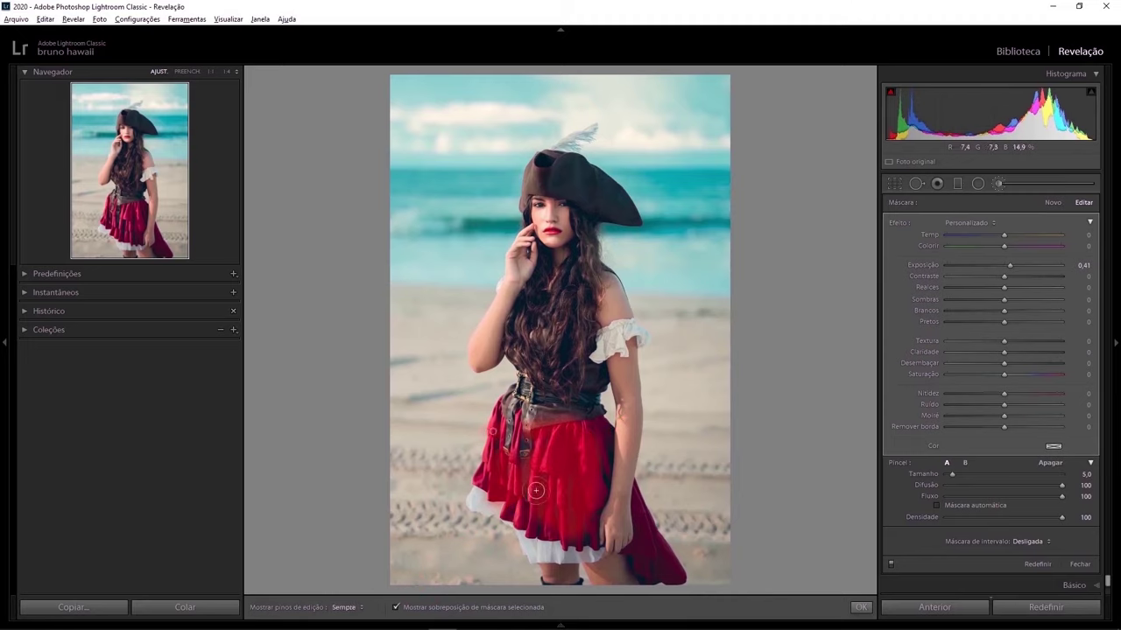
Zoom to 1:1, enlarge the brush to 18 and paint over the belt straps.
{"action": "key", "text": "z"}
{"action": "scroll", "coordinate": [371, 440], "scroll_direction": "up", "scroll_amount": 5}
{"action": "key", "text": "h"}
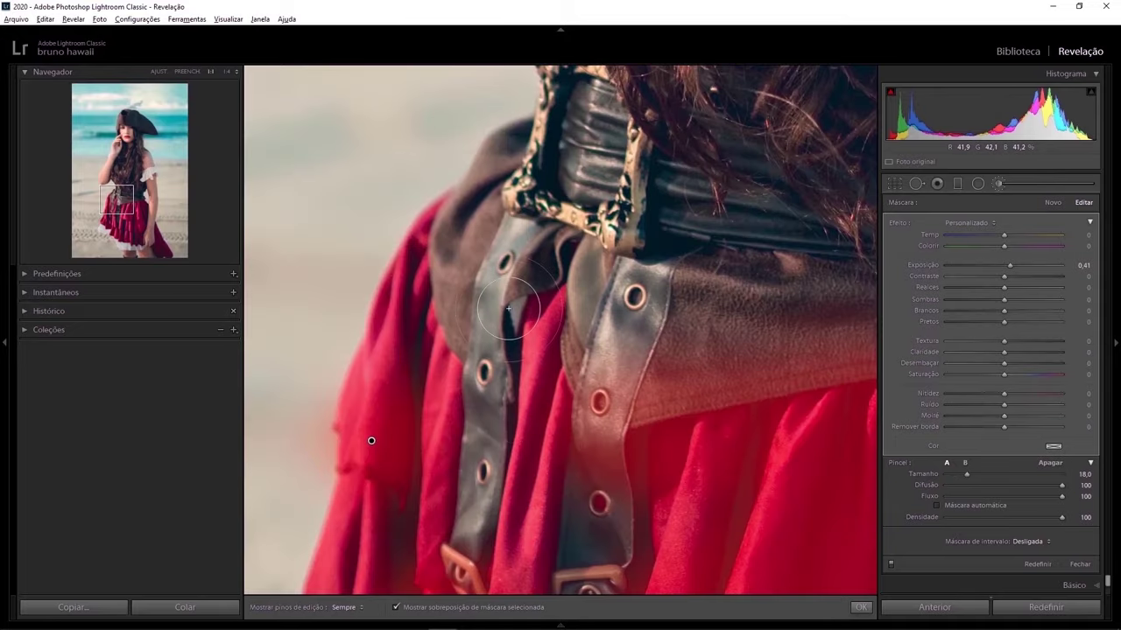
{"action": "left_click_drag", "start_coordinate": [517, 271], "coordinate": [725, 383]}
{"action": "key", "text": "z"}
{"action": "key", "text": "h"}
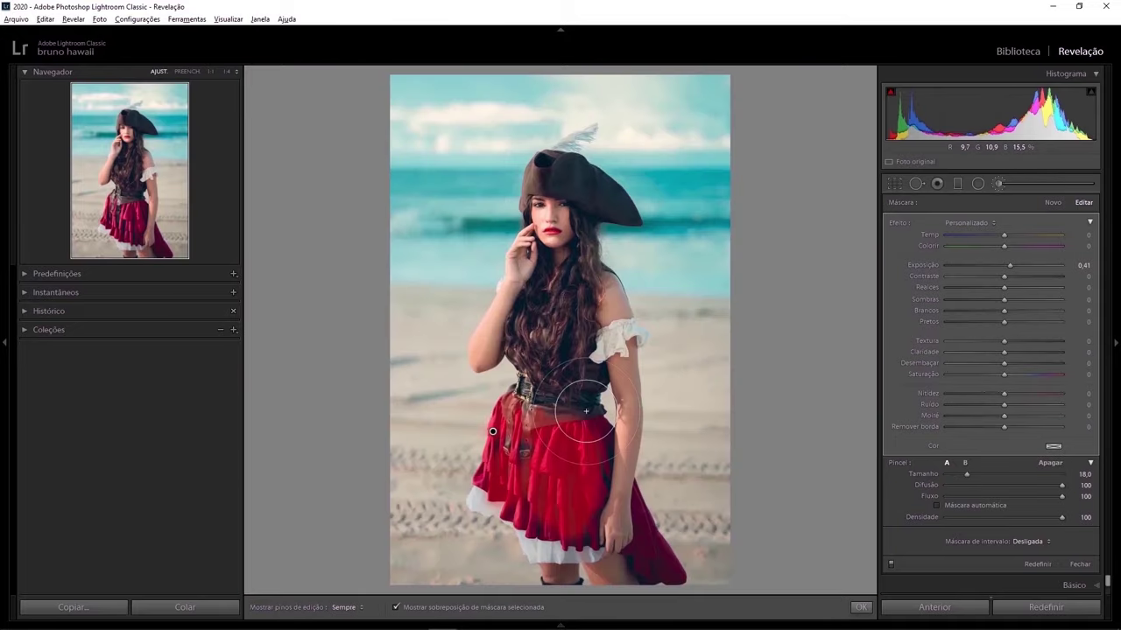
Show the green mask overlay, shrink the brush to 7 and paint more skirt.
{"action": "key", "text": "shift+o"}
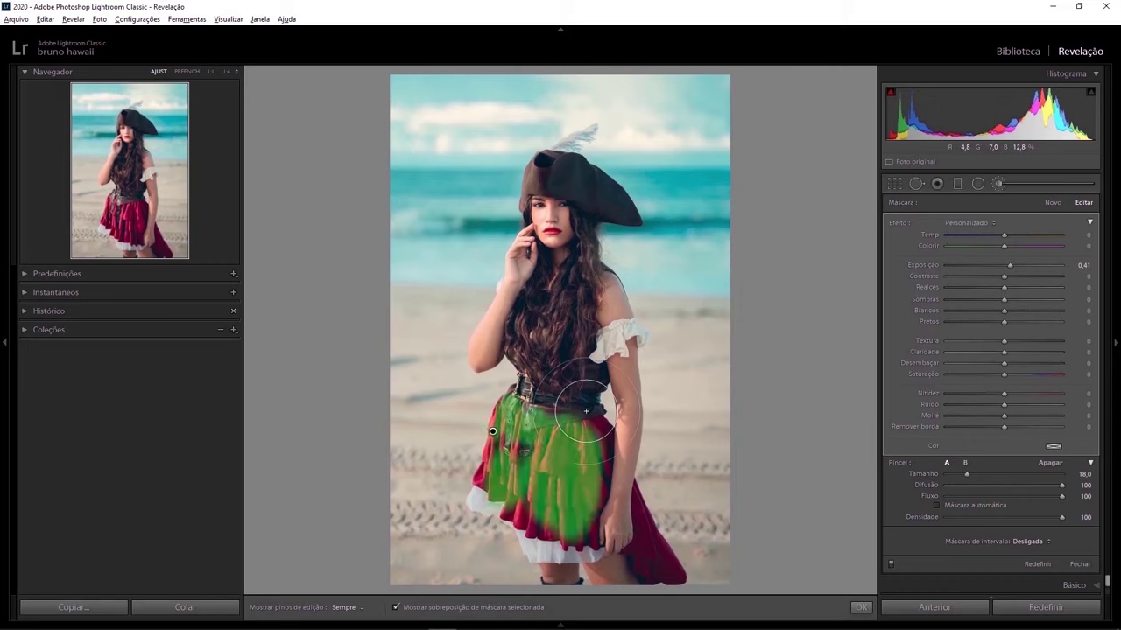
{"action": "right_click", "coordinate": [583, 467]}
{"action": "key", "text": "Escape"}
{"action": "scroll", "coordinate": [541, 463], "scroll_direction": "down", "scroll_amount": 5}
{"action": "left_click_drag", "start_coordinate": [588, 438], "coordinate": [489, 488]}
{"action": "key", "text": "h"}
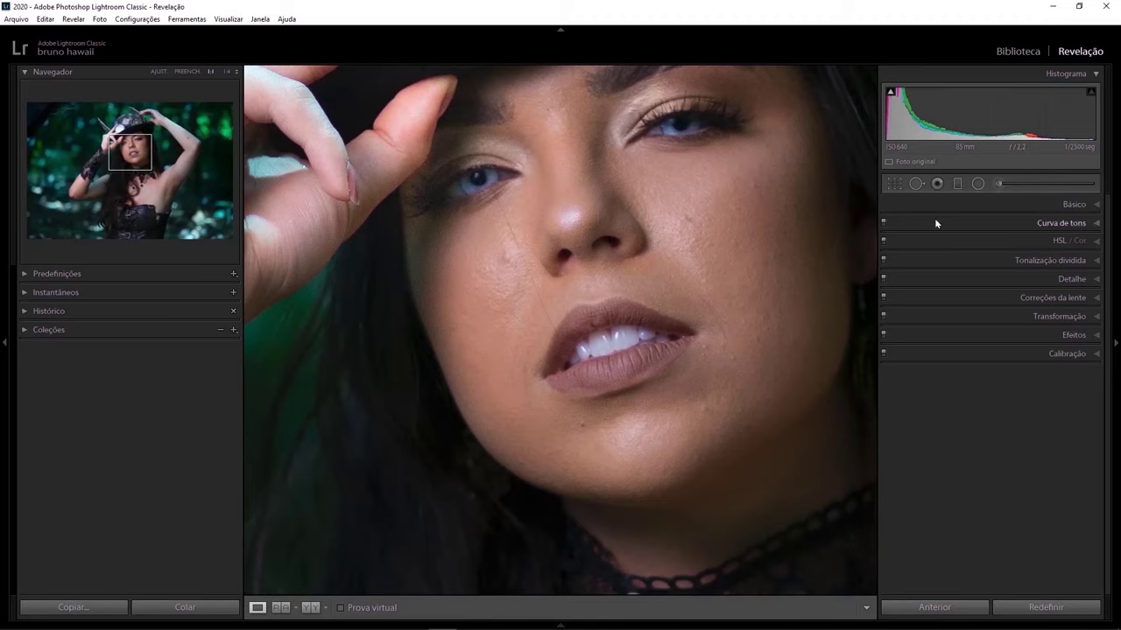
Activate Spot Removal with Visualize Spots and zoom in on the face.
{"action": "left_click", "coordinate": [917, 185]}
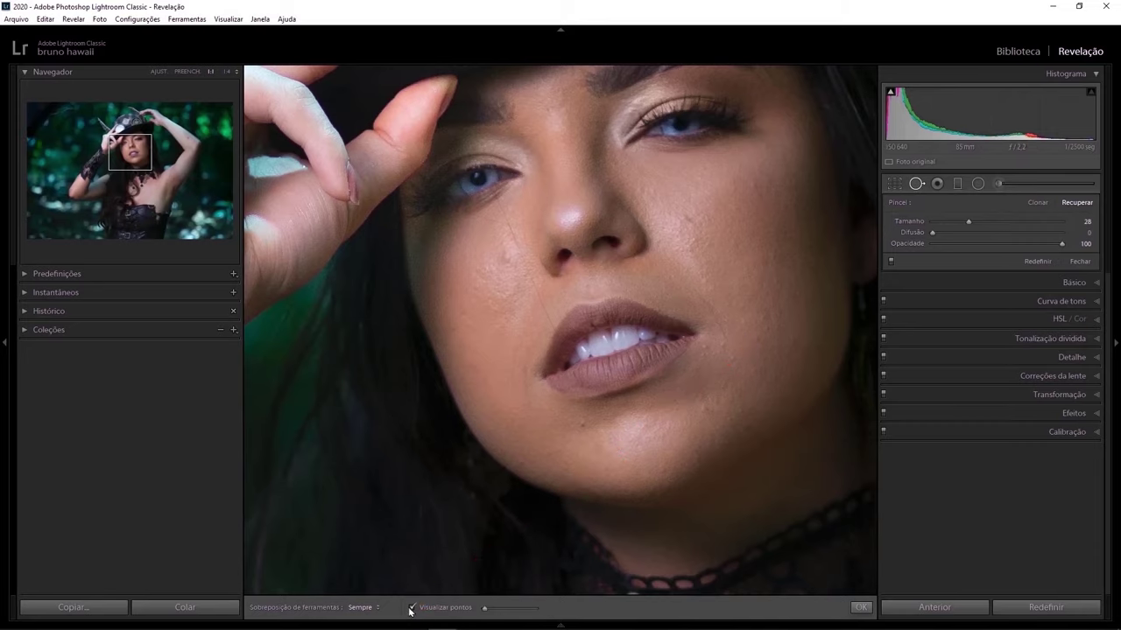
{"action": "left_click", "coordinate": [412, 608]}
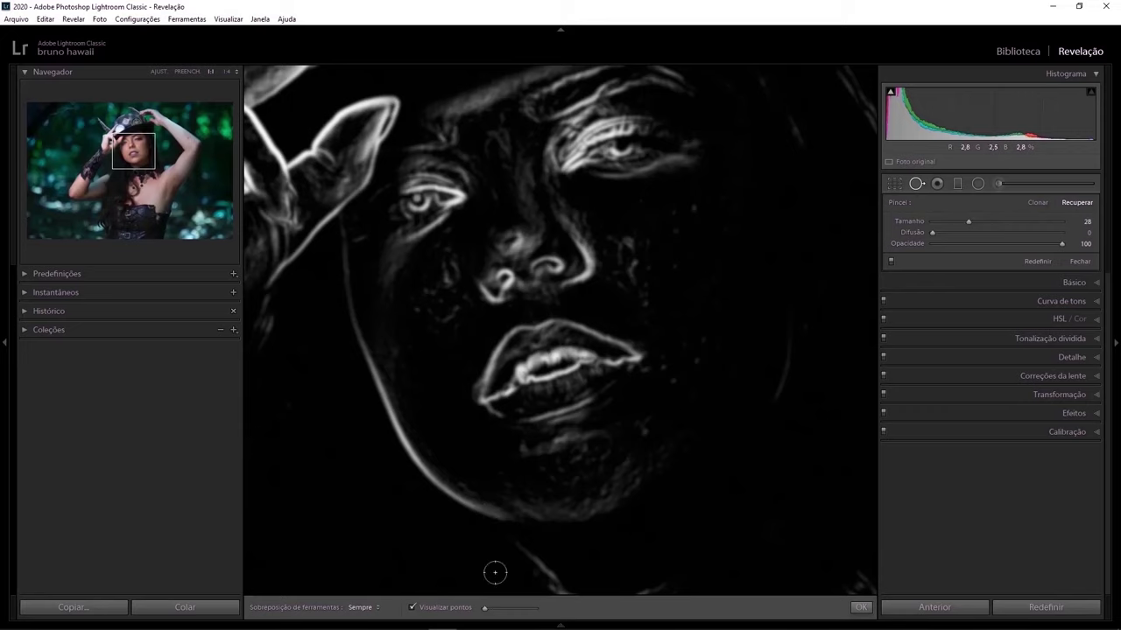
{"action": "mouse_move", "coordinate": [496, 482]}
{"action": "left_mouse_down"}
{"action": "mouse_move", "coordinate": [544, 610]}
{"action": "mouse_move", "coordinate": [491, 611]}
{"action": "left_mouse_up"}
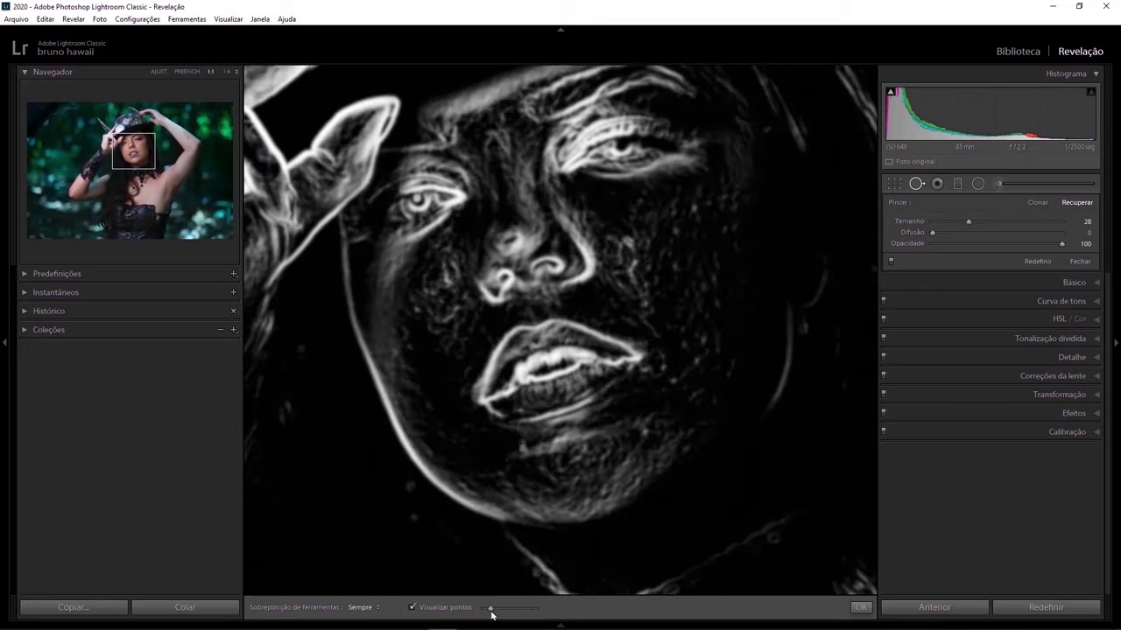
{"action": "left_click_drag", "start_coordinate": [703, 204], "coordinate": [696, 214]}
{"action": "left_click", "coordinate": [695, 214]}
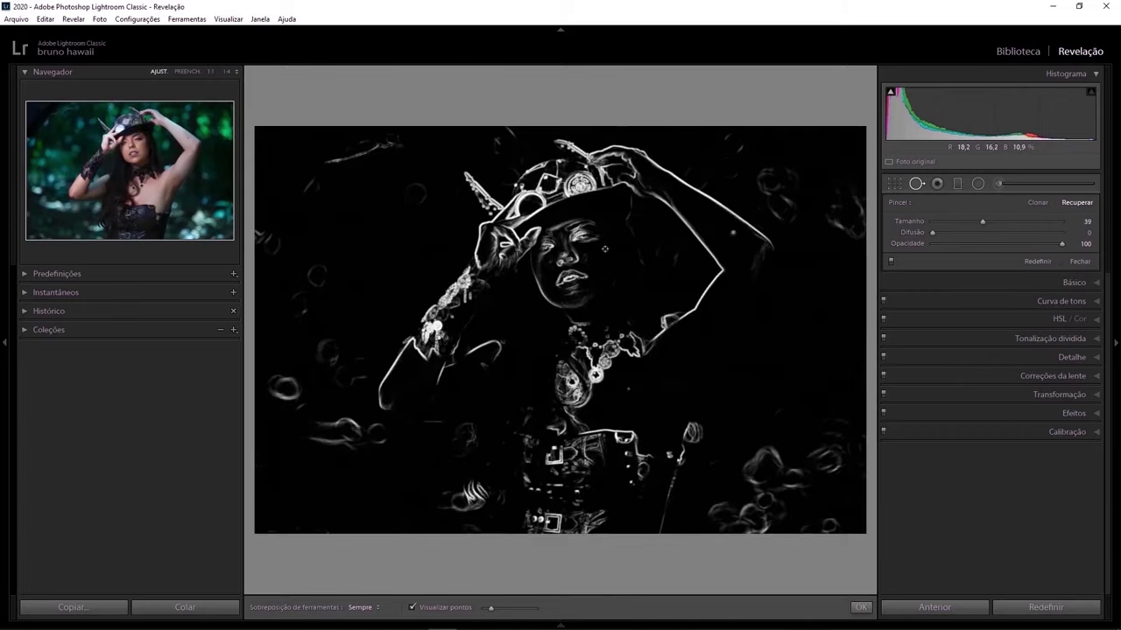
{"action": "left_click", "coordinate": [600, 250]}
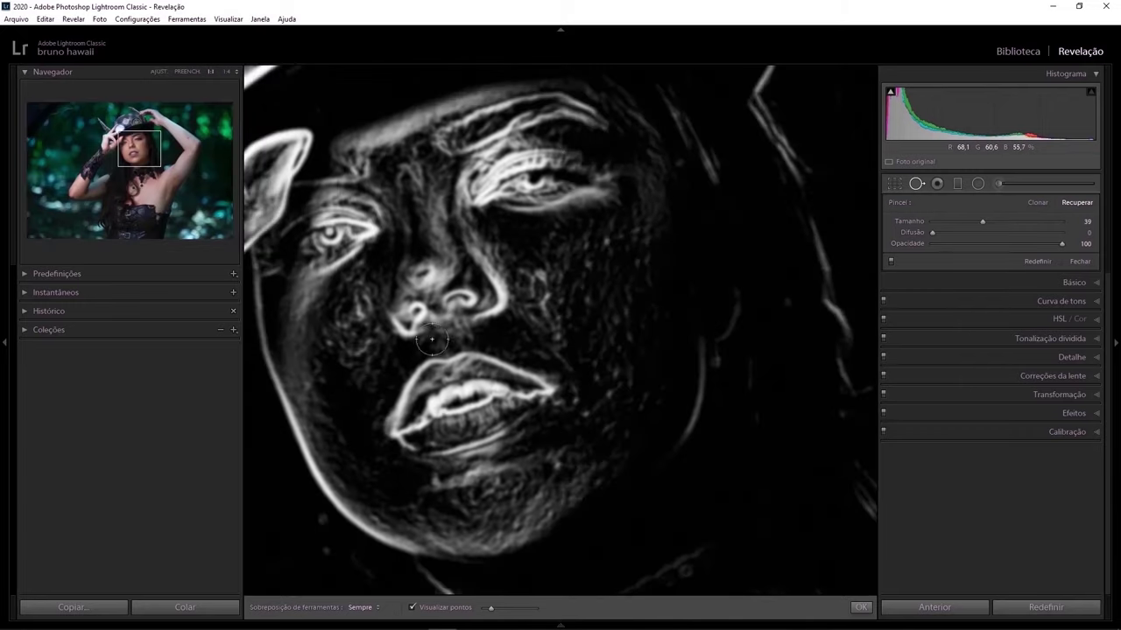
{"action": "left_click_drag", "start_coordinate": [445, 341], "coordinate": [336, 403]}
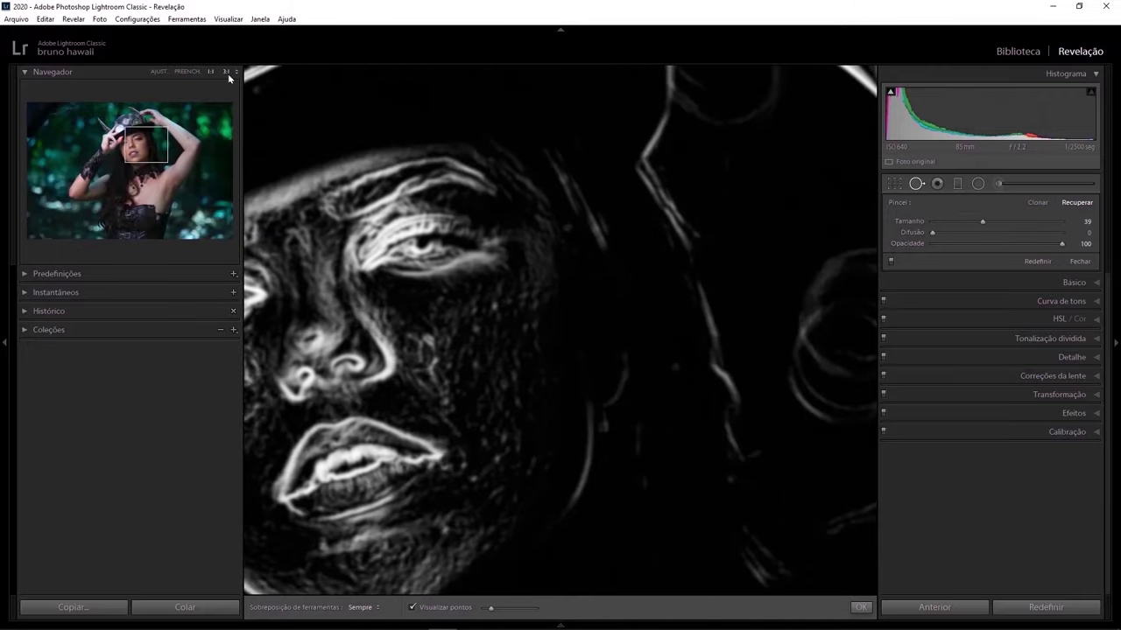
At 3:1, shrink the healing brush, heal the cheek blemishes and turn off Visualize Spots.
{"action": "left_click", "coordinate": [226, 72]}
{"action": "right_click", "coordinate": [419, 312]}
{"action": "left_click", "coordinate": [418, 312]}
{"action": "scroll", "coordinate": [400, 291], "scroll_direction": "down", "scroll_amount": 4}
{"action": "scroll", "coordinate": [412, 292], "scroll_direction": "down", "scroll_amount": 3}
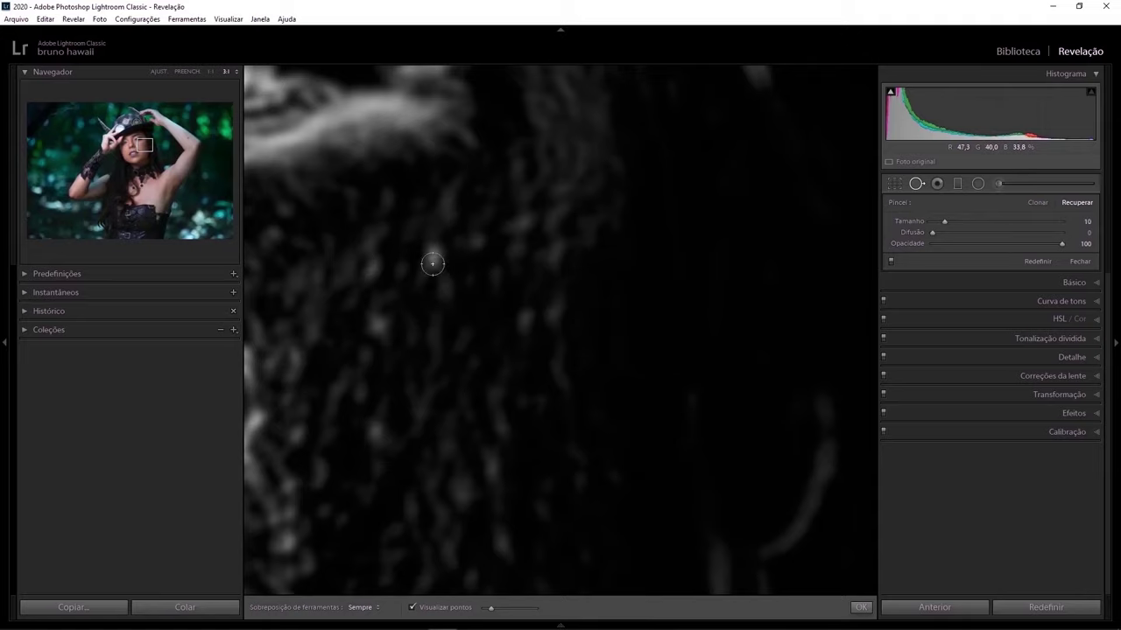
{"action": "left_click_drag", "start_coordinate": [432, 251], "coordinate": [433, 264]}
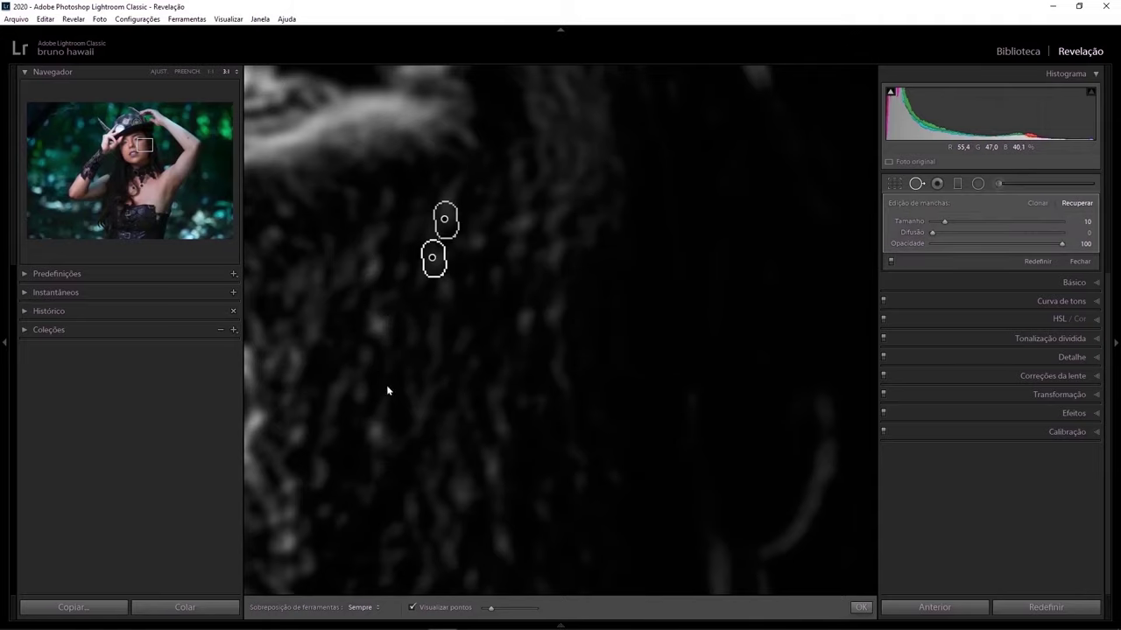
{"action": "left_click", "coordinate": [415, 366]}
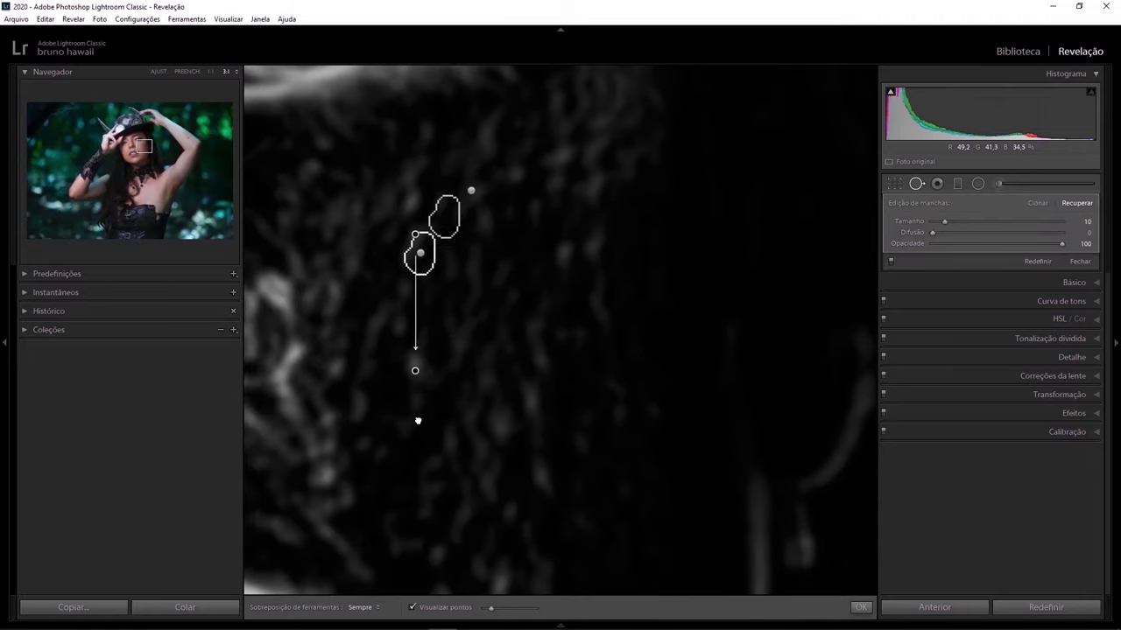
{"action": "left_click_drag", "start_coordinate": [414, 426], "coordinate": [504, 103]}
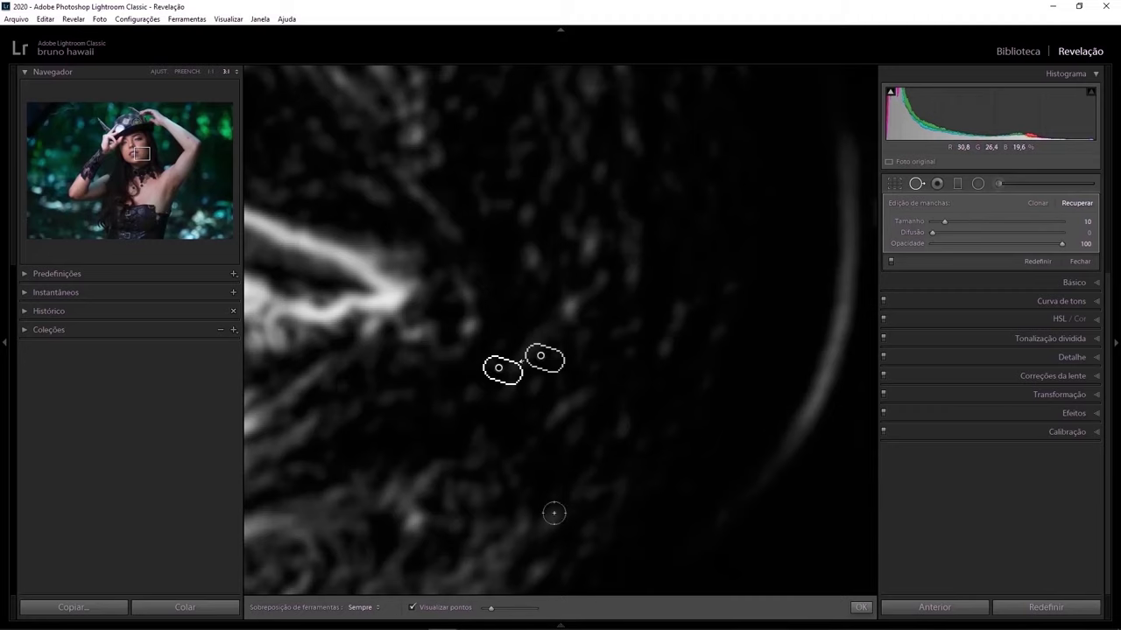
{"action": "left_click", "coordinate": [414, 607]}
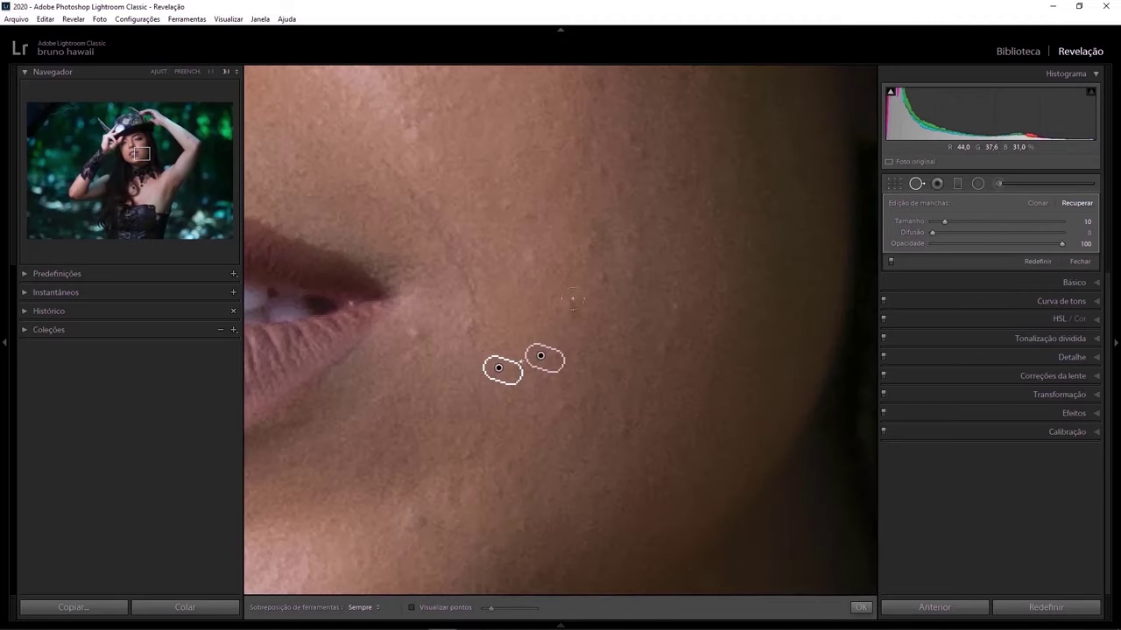
{"action": "left_click_drag", "start_coordinate": [454, 366], "coordinate": [594, 582]}
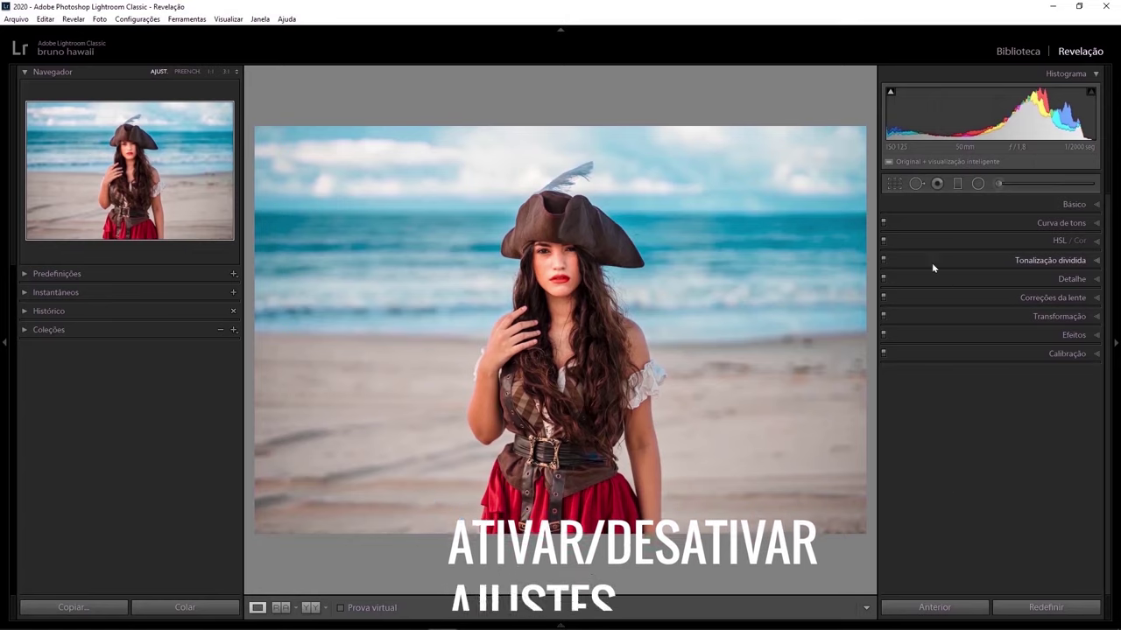
{"action": "left_click", "coordinate": [883, 242]}
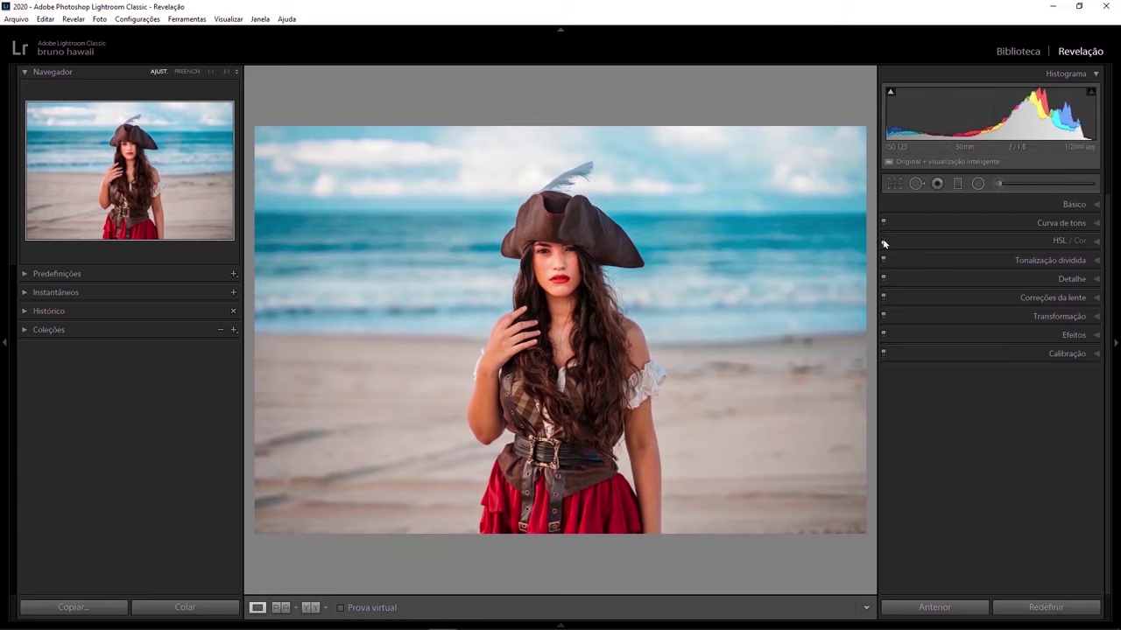
{"action": "left_click", "coordinate": [883, 242]}
{"action": "left_click", "coordinate": [883, 242]}
{"action": "left_click", "coordinate": [884, 241]}
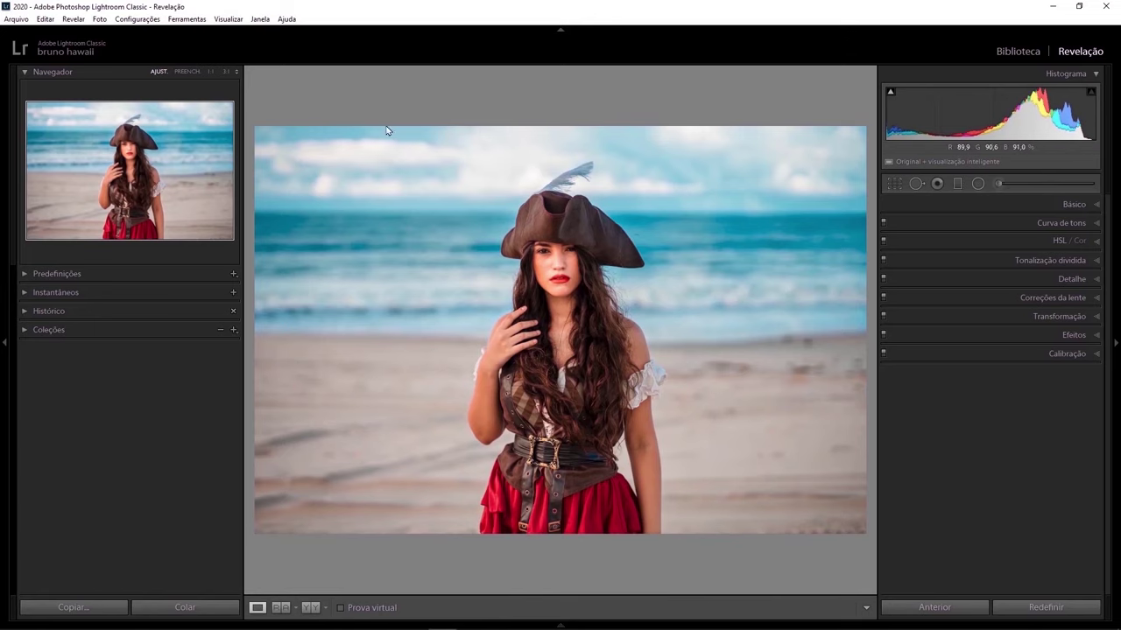
{"action": "left_click", "coordinate": [574, 263]}
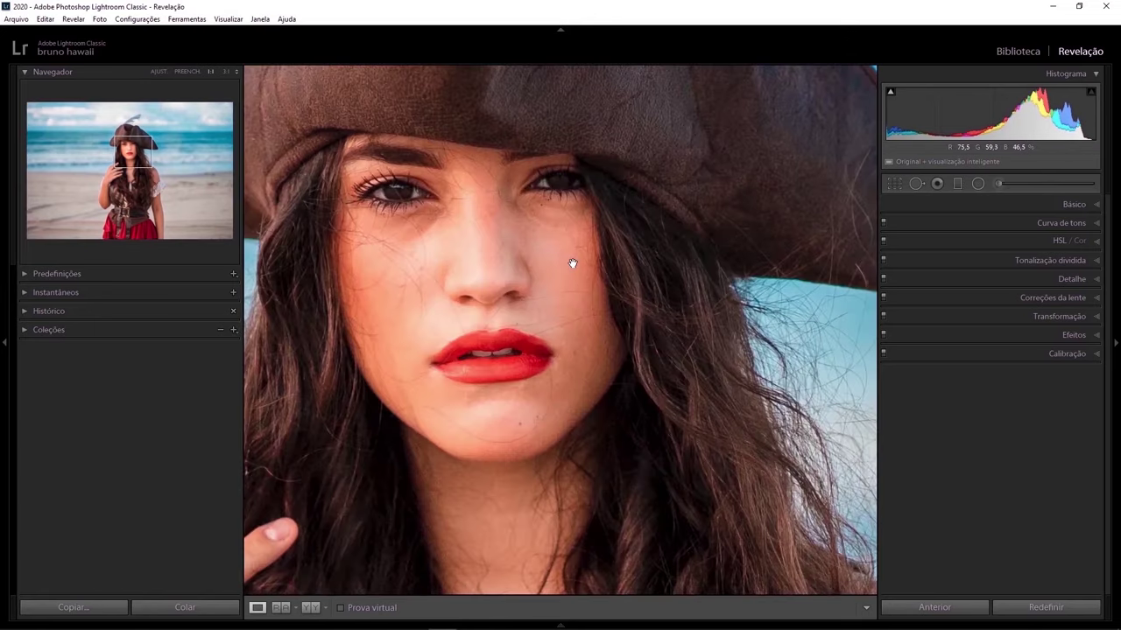
{"action": "left_click", "coordinate": [883, 241]}
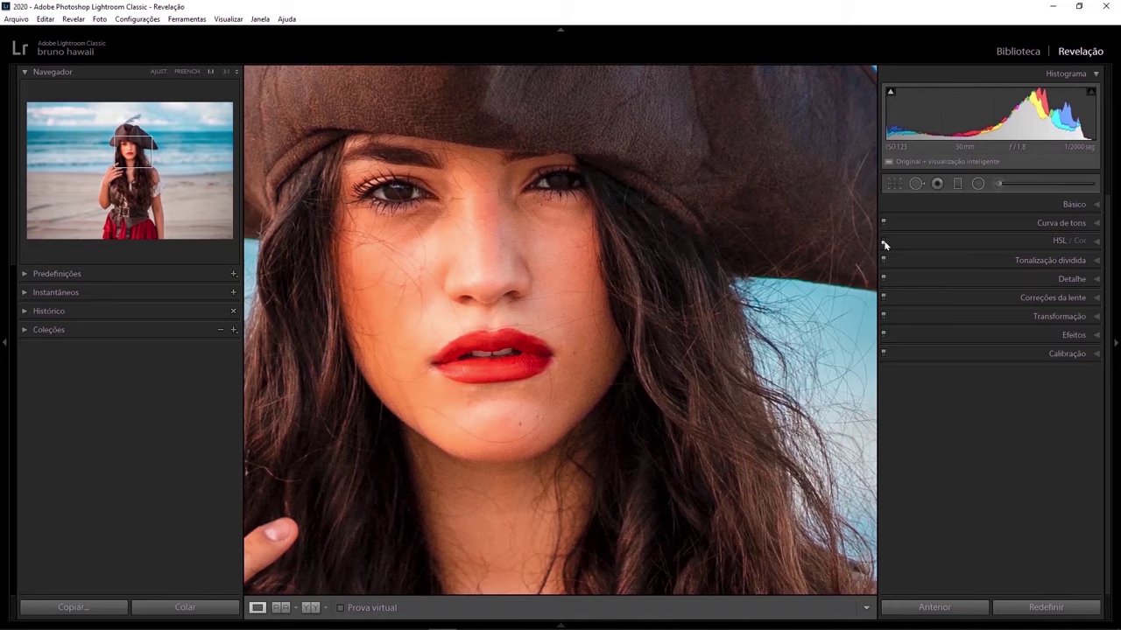
{"action": "left_click", "coordinate": [883, 243]}
{"action": "left_click", "coordinate": [884, 242]}
{"action": "left_click", "coordinate": [818, 289]}
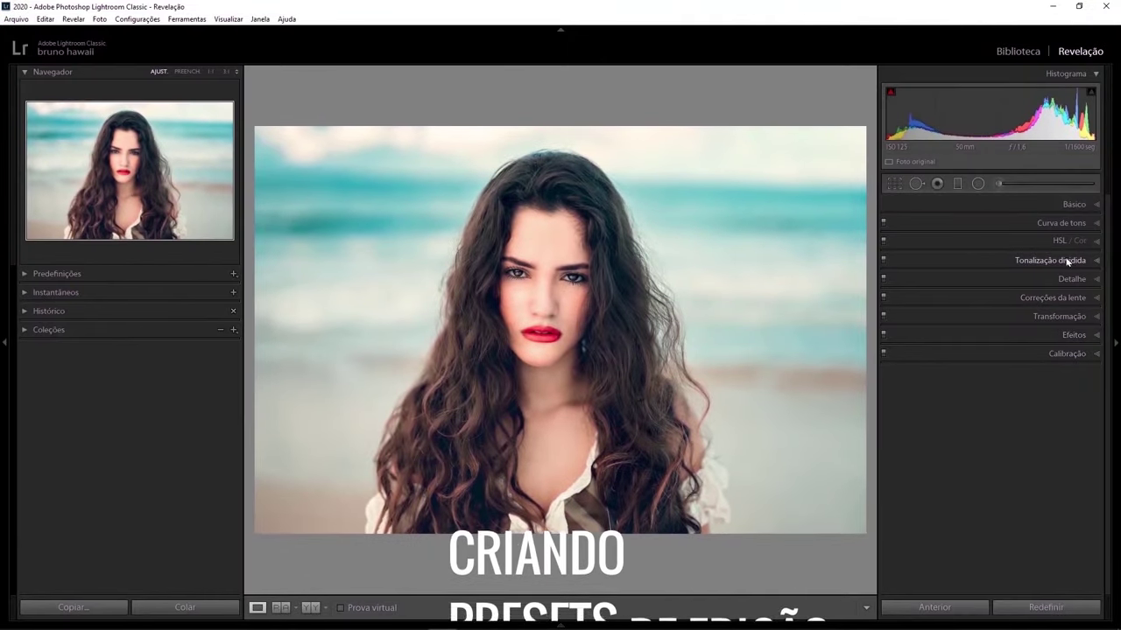
On the Tone Curve, lift the black point, lower the white point, lower a shadow point and raise a midtone point.
{"action": "left_click", "coordinate": [1098, 225]}
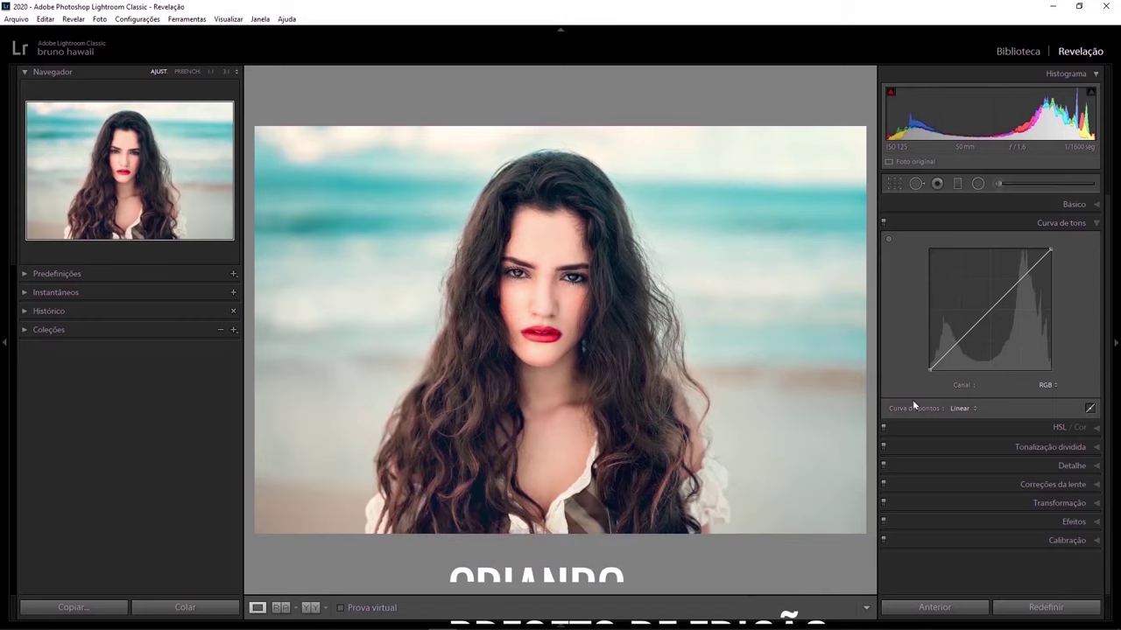
{"action": "left_click_drag", "start_coordinate": [929, 367], "coordinate": [926, 362]}
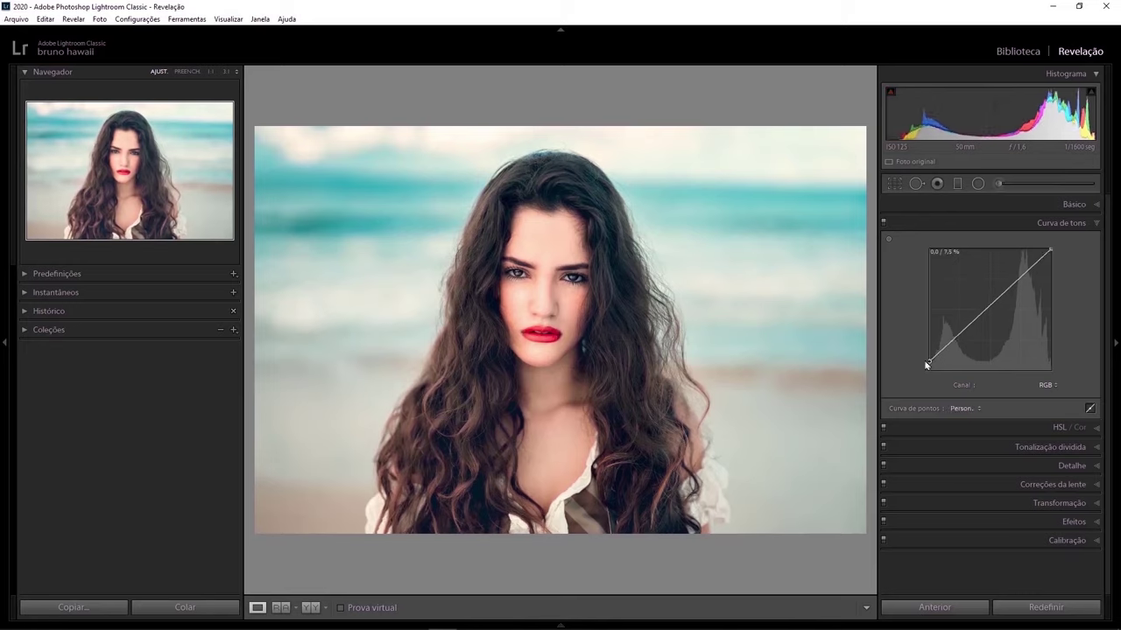
{"action": "left_click_drag", "start_coordinate": [1050, 254], "coordinate": [1050, 260]}
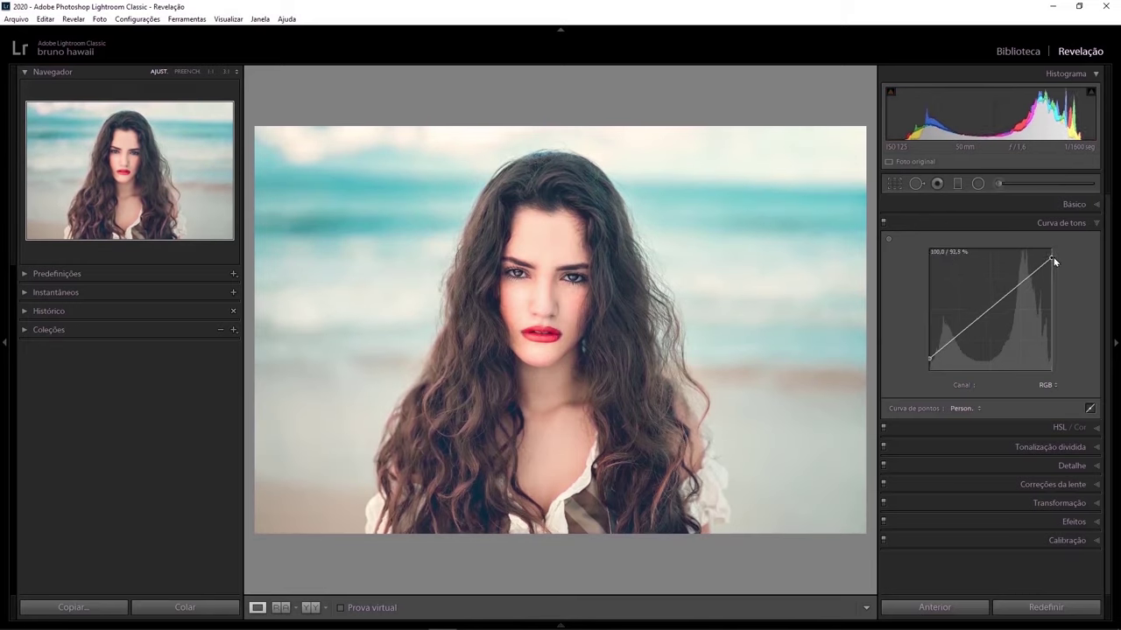
{"action": "left_click_drag", "start_coordinate": [944, 345], "coordinate": [943, 356]}
{"action": "left_click_drag", "start_coordinate": [984, 325], "coordinate": [989, 312]}
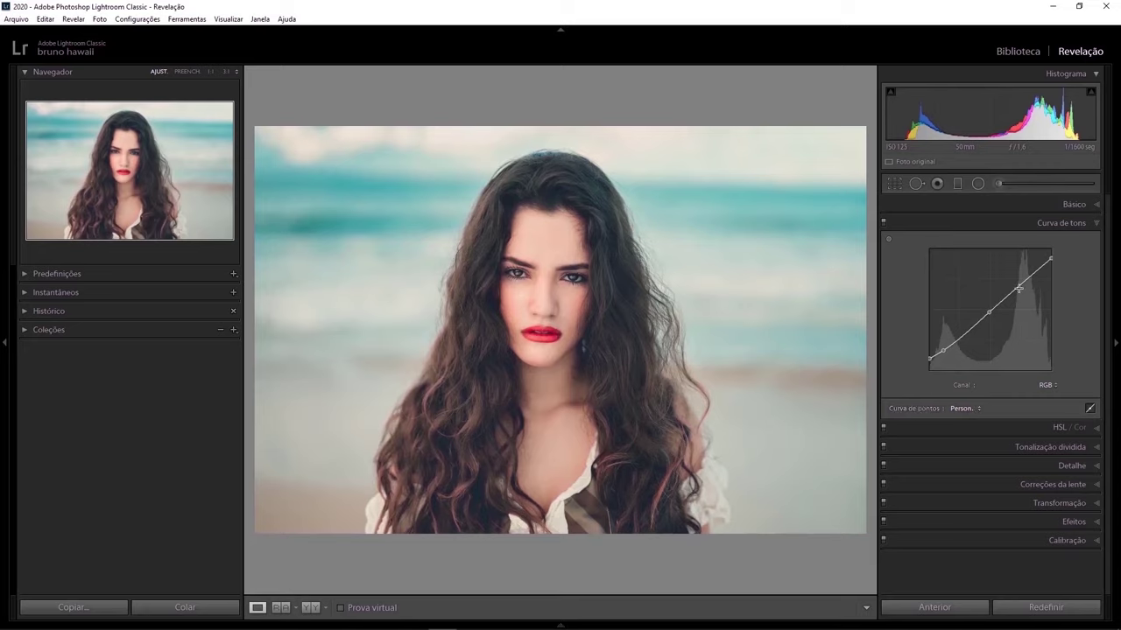
{"action": "left_click", "coordinate": [980, 411]}
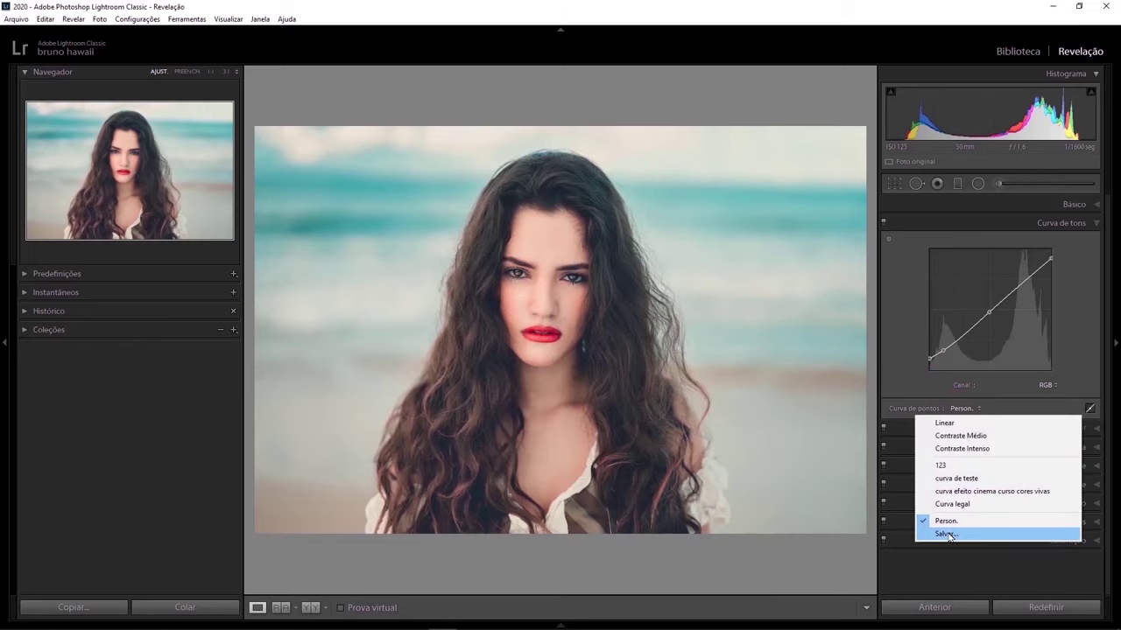
Save the current point curve as the preset 'Teste Youtube'.
{"action": "left_click", "coordinate": [948, 534]}
{"action": "type", "text": "Teste Youtube"}
{"action": "left_click", "coordinate": [827, 462]}
Reset the point curve to Linear, then reapply the 'Teste Youtube' curve.
{"action": "left_click", "coordinate": [989, 409]}
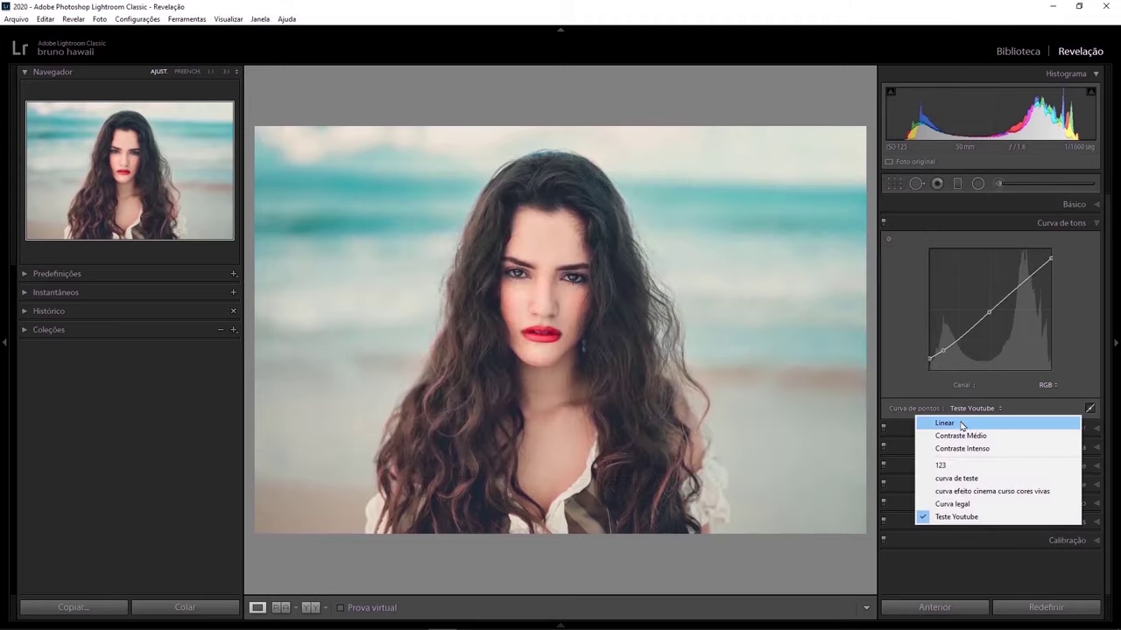
{"action": "left_click", "coordinate": [961, 424]}
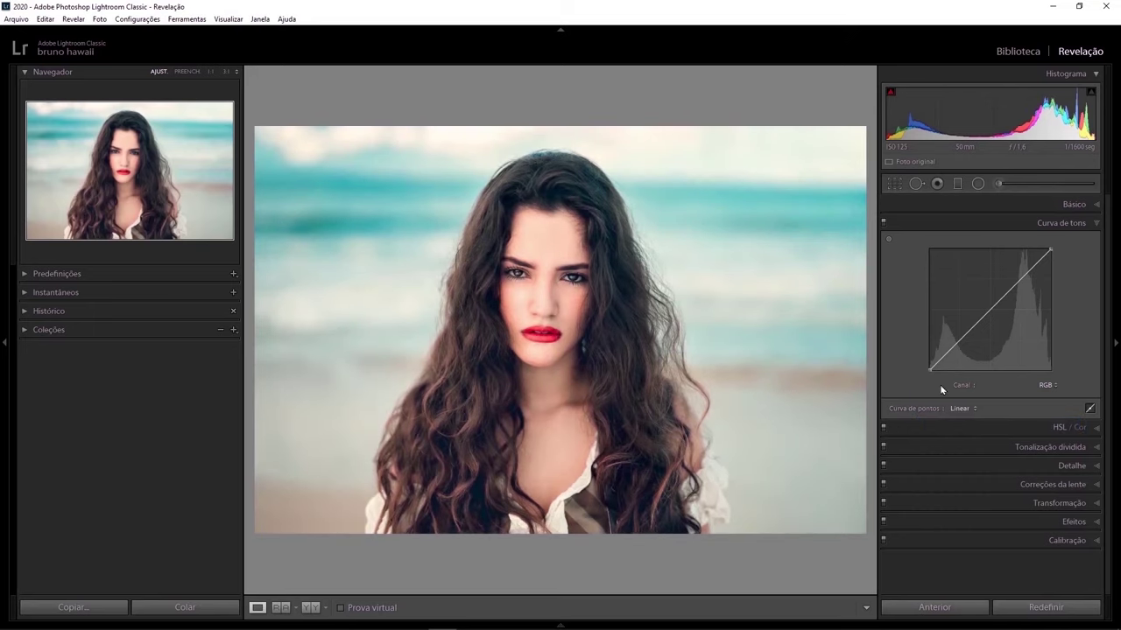
{"action": "left_click", "coordinate": [962, 408]}
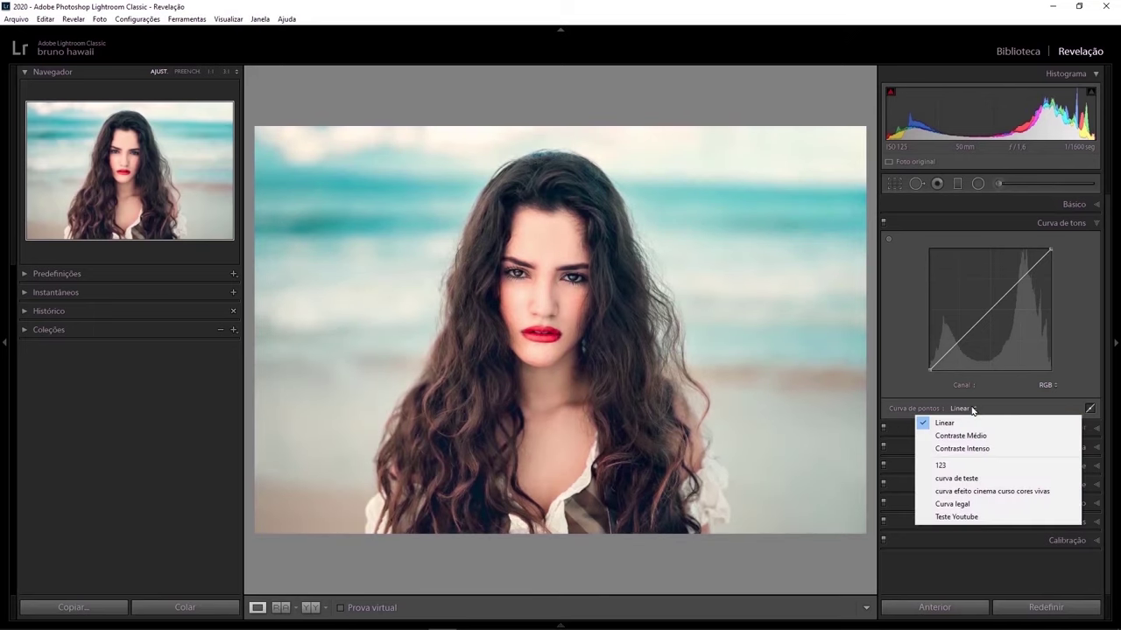
{"action": "left_click", "coordinate": [961, 517]}
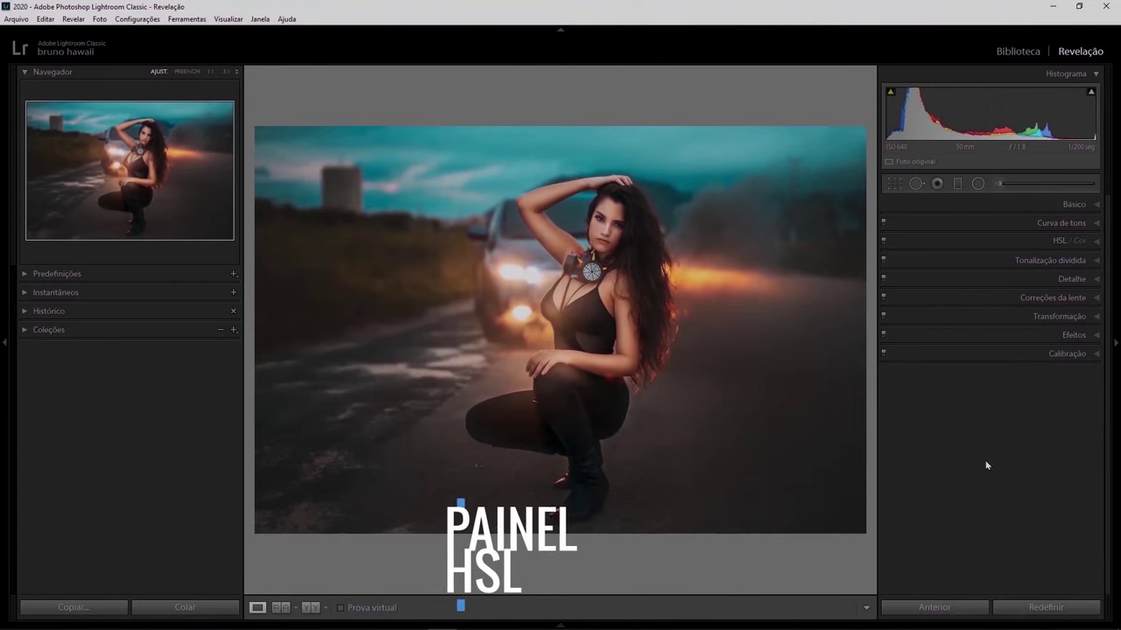
Shift the orange glow's hue with the HSL targeted adjustment tool, pulling it toward red.
{"action": "left_click", "coordinate": [1092, 240]}
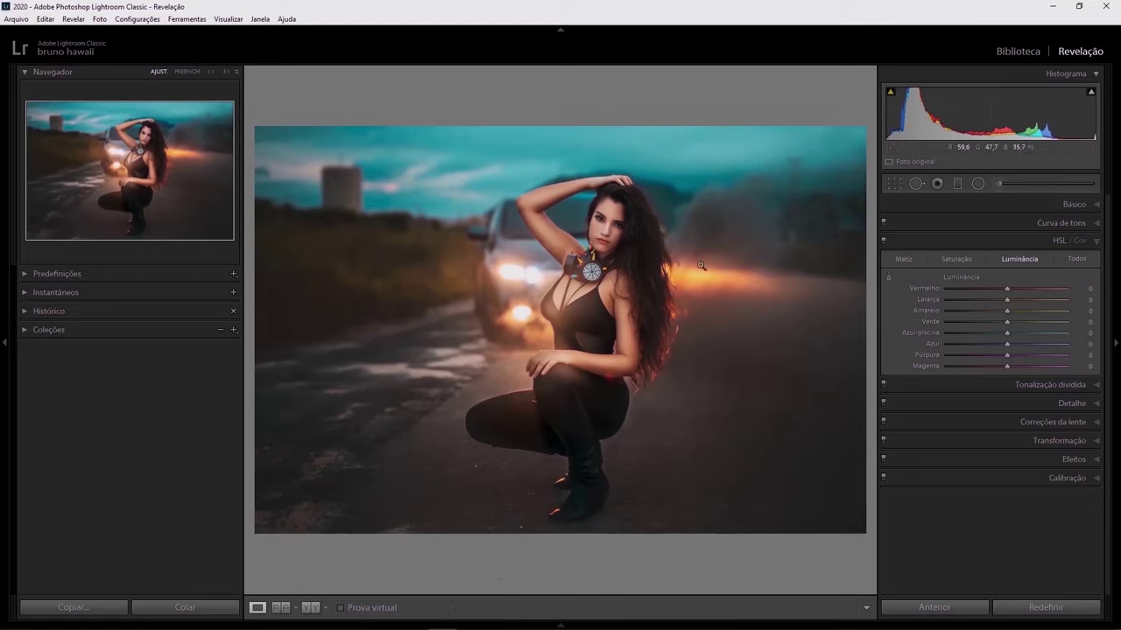
{"action": "left_click", "coordinate": [904, 259]}
{"action": "left_click", "coordinate": [888, 277]}
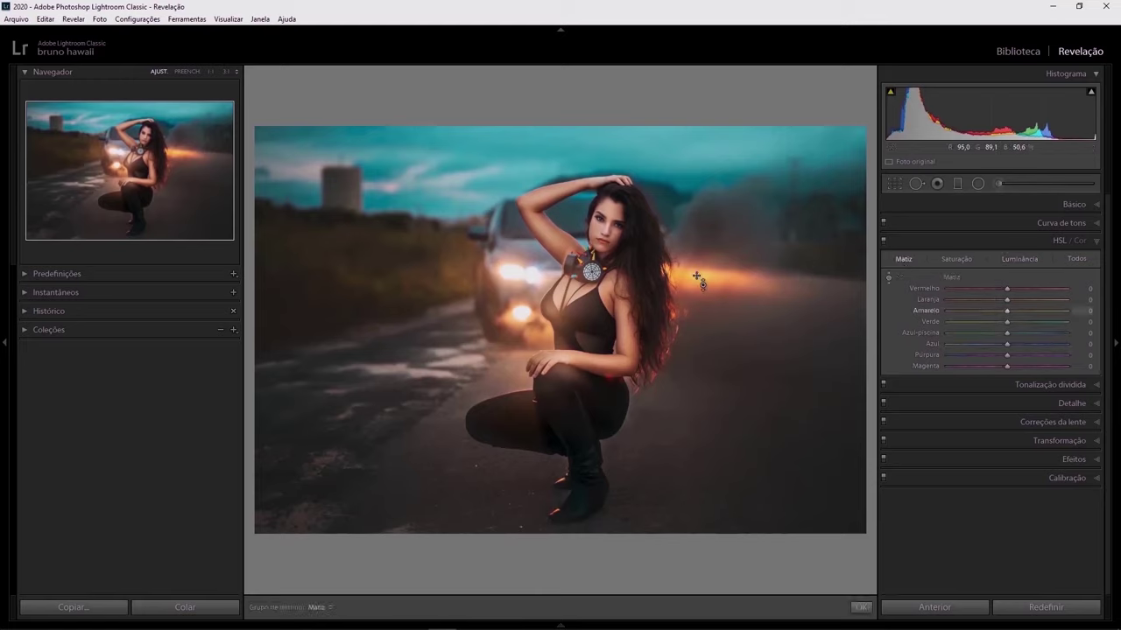
{"action": "left_click_drag", "start_coordinate": [709, 285], "coordinate": [709, 284]}
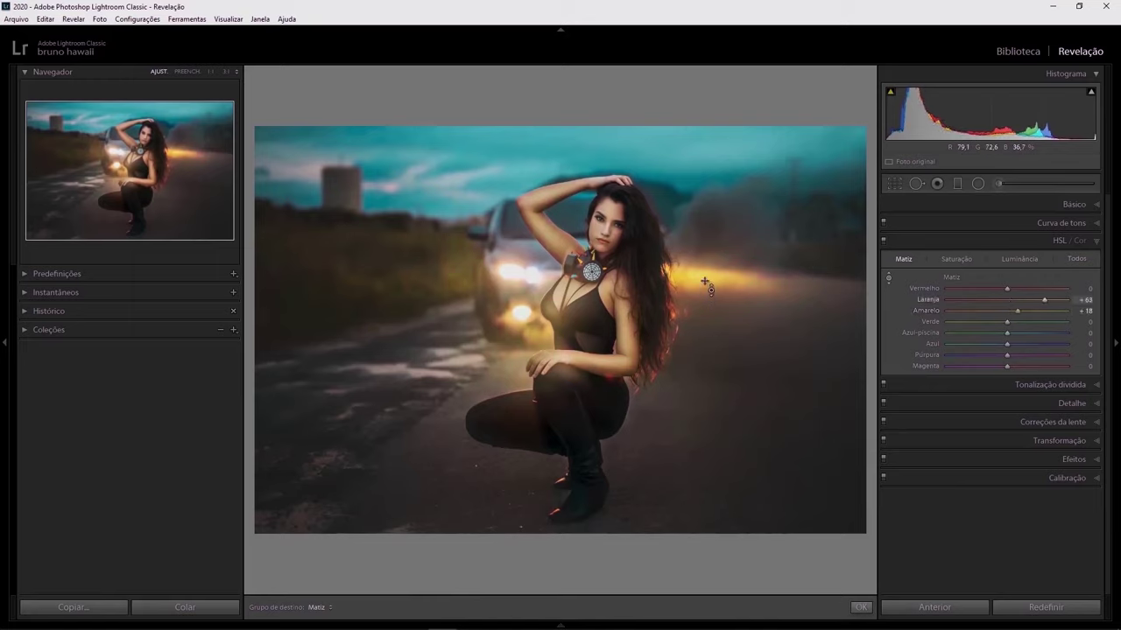
{"action": "left_click_drag", "start_coordinate": [709, 284], "coordinate": [709, 333]}
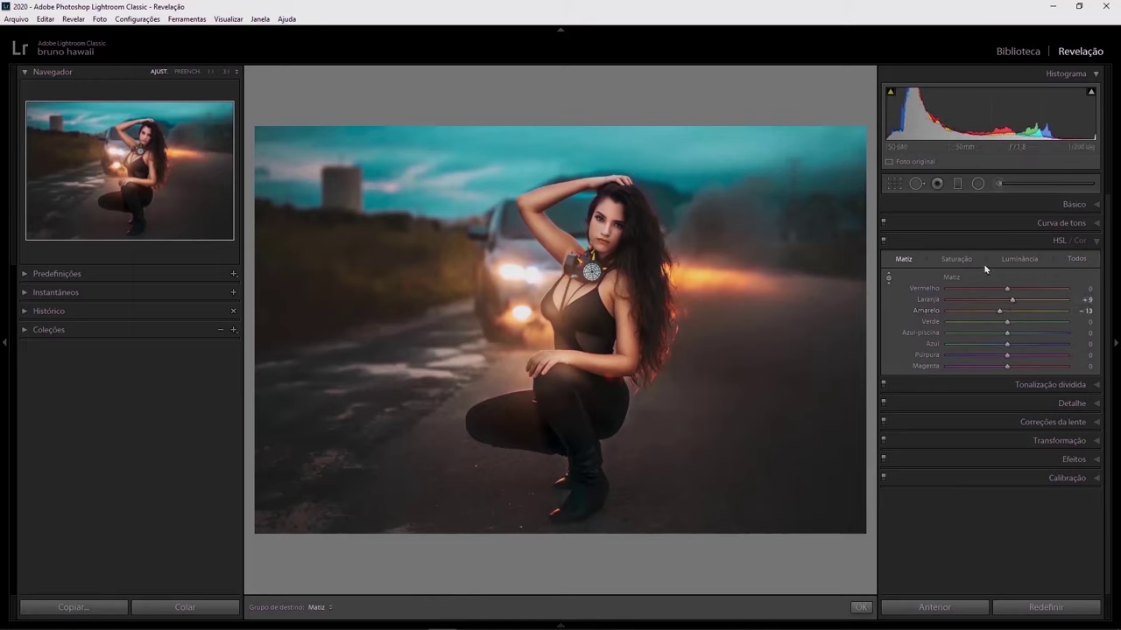
With targeted Luminance, darken the orange glow and brighten the blue sky.
{"action": "left_click", "coordinate": [956, 259]}
{"action": "left_click_drag", "start_coordinate": [705, 289], "coordinate": [704, 280]}
{"action": "key", "text": "ctrl+alt+shift+l"}
{"action": "mouse_move", "coordinate": [709, 297]}
{"action": "left_mouse_down"}
{"action": "mouse_move", "coordinate": [712, 324]}
{"action": "mouse_move", "coordinate": [729, 322]}
{"action": "left_mouse_up"}
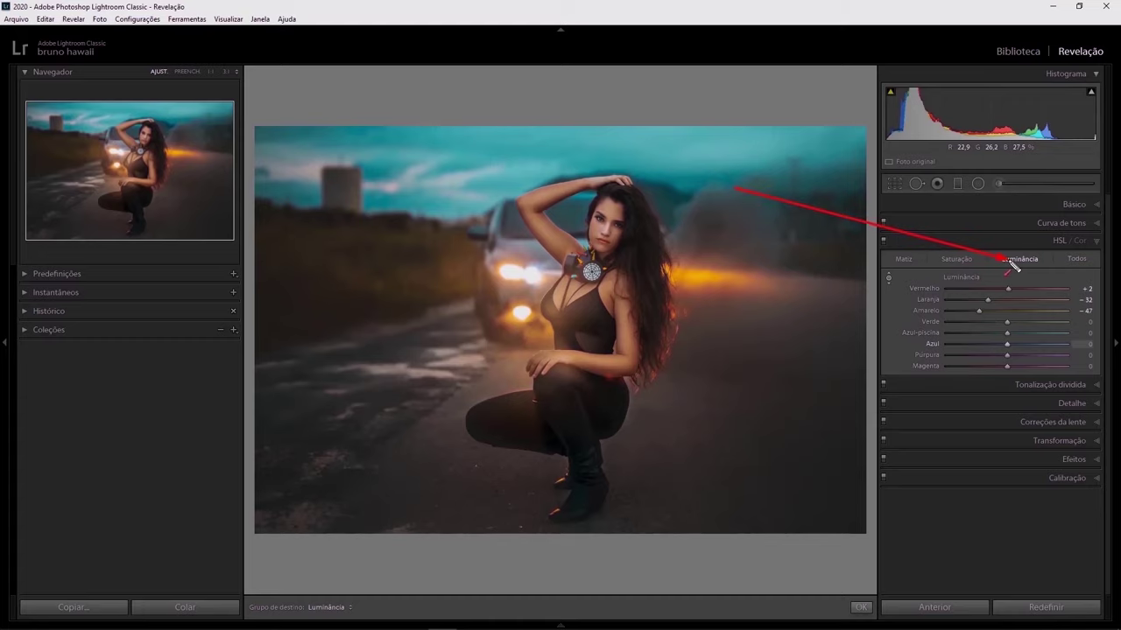
{"action": "left_click_drag", "start_coordinate": [450, 207], "coordinate": [382, 179]}
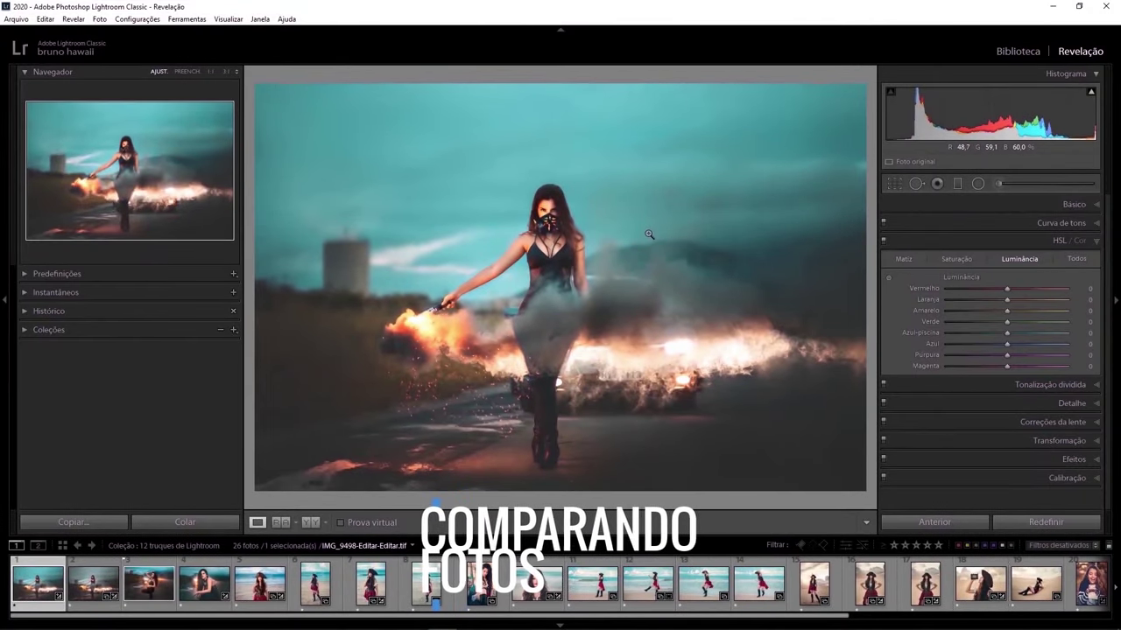
Compare the two fire photo versions full-window, zooming to 1:1 around the flare and back.
{"action": "left_click", "coordinate": [94, 583], "text": "ctrl"}
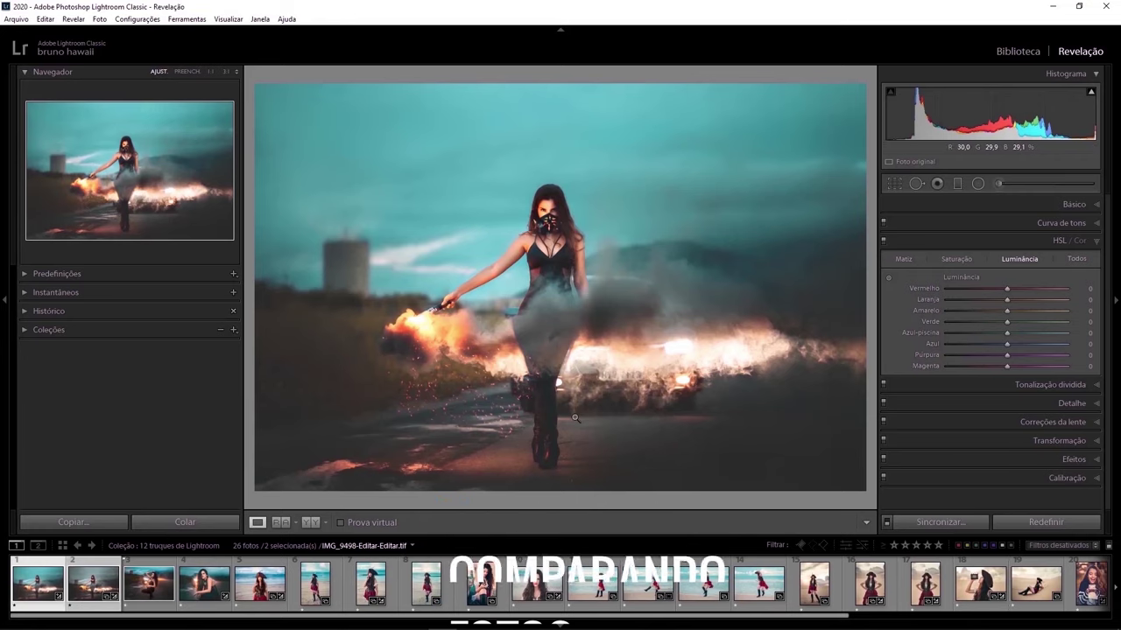
{"action": "key", "text": "c"}
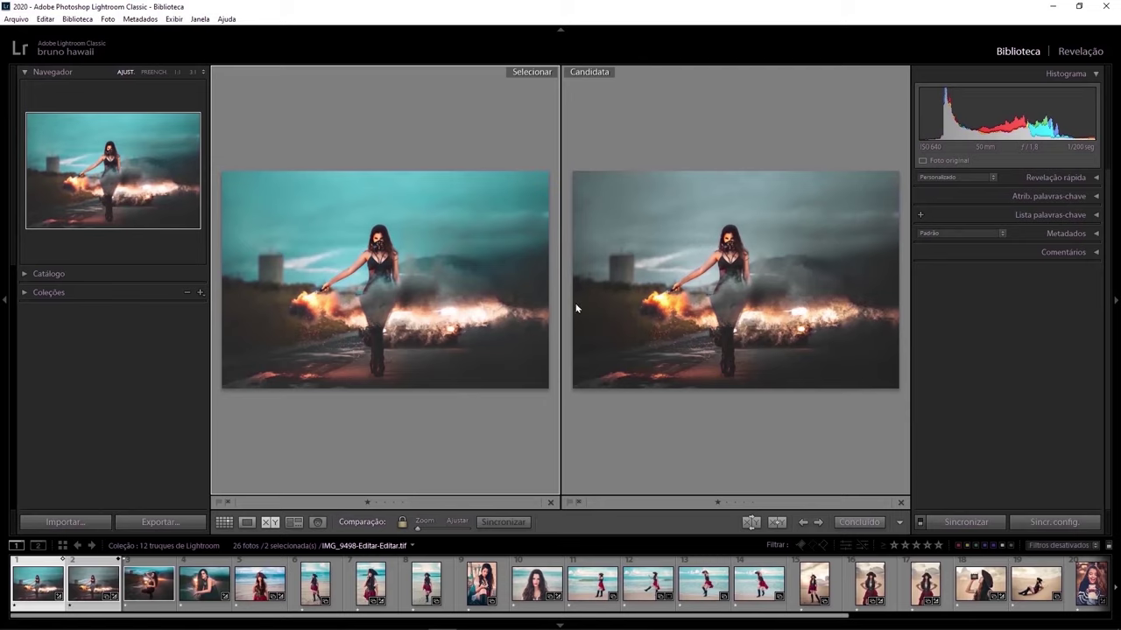
{"action": "key", "text": "Tab"}
{"action": "key", "text": "shift+Tab"}
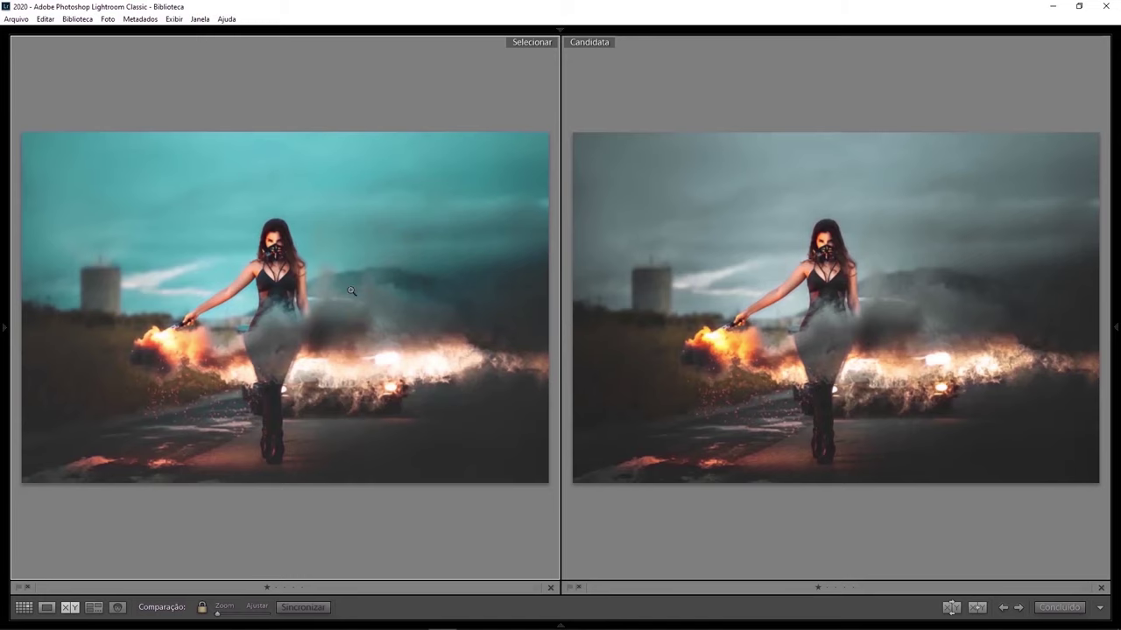
{"action": "left_click", "coordinate": [173, 365]}
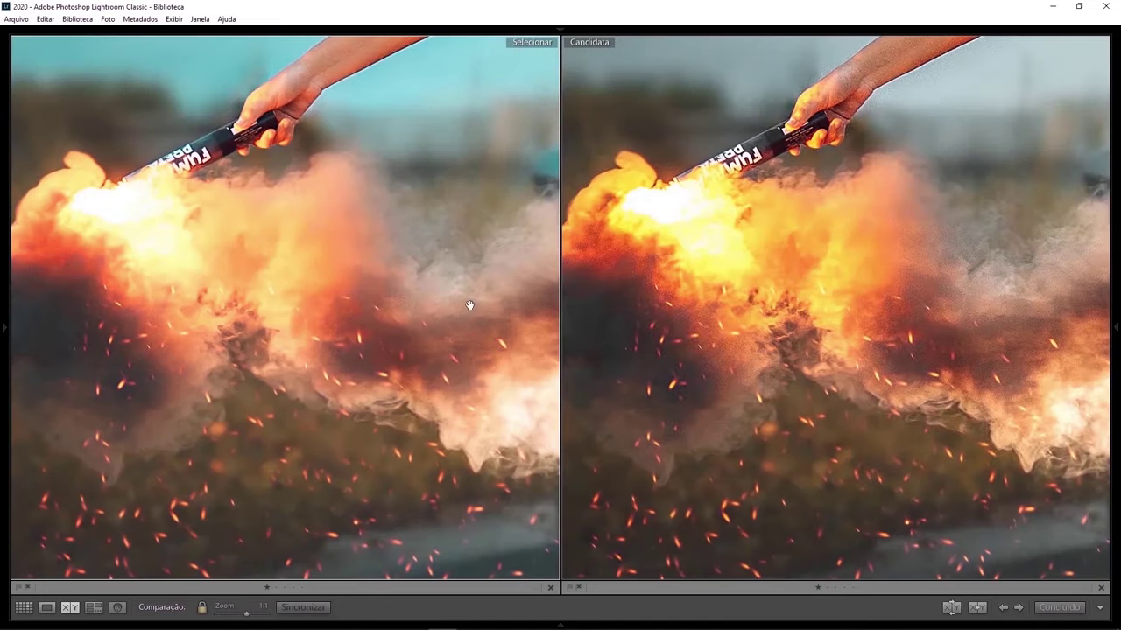
{"action": "left_click", "coordinate": [215, 313]}
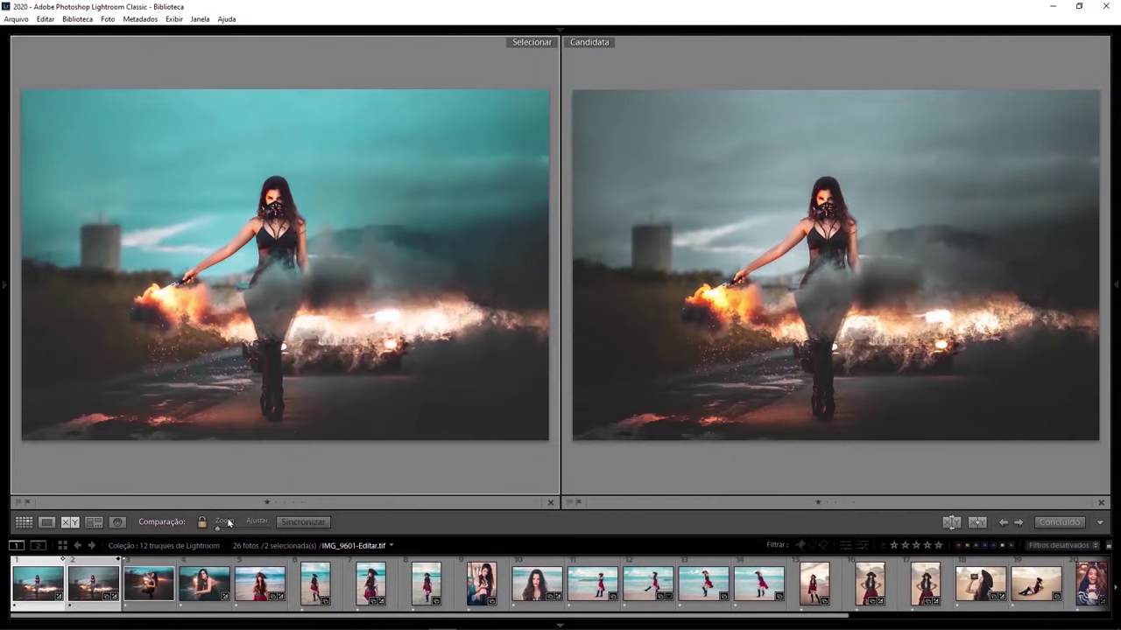
Select the four beach pirate photos and show them in Survey view.
{"action": "left_click", "coordinate": [591, 582]}
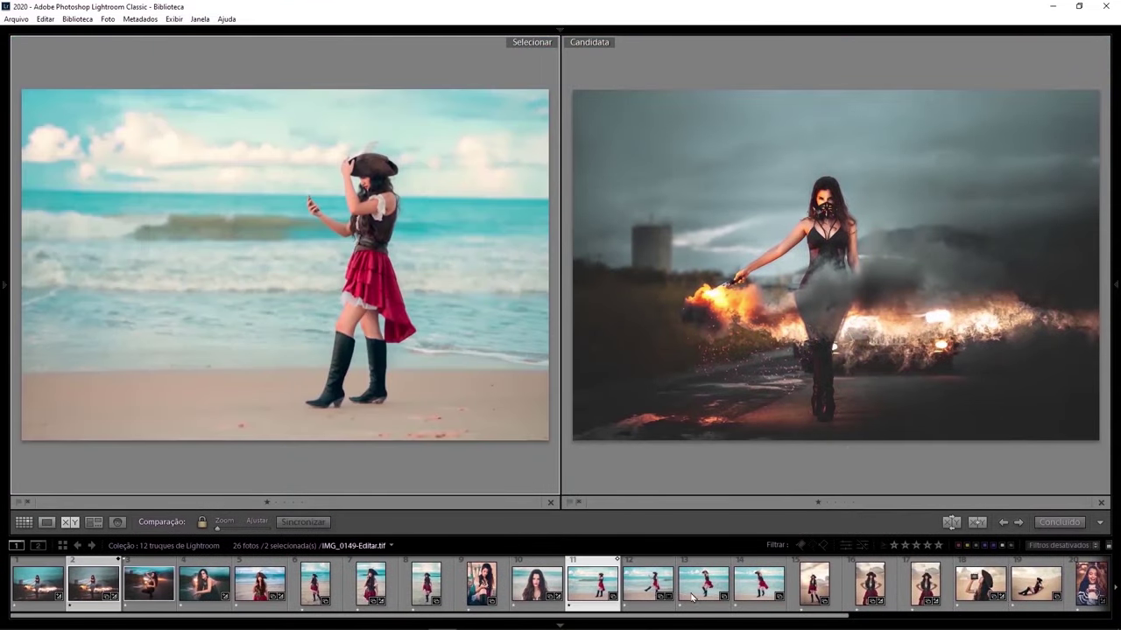
{"action": "double_click", "coordinate": [755, 591]}
{"action": "left_click", "coordinate": [595, 594]}
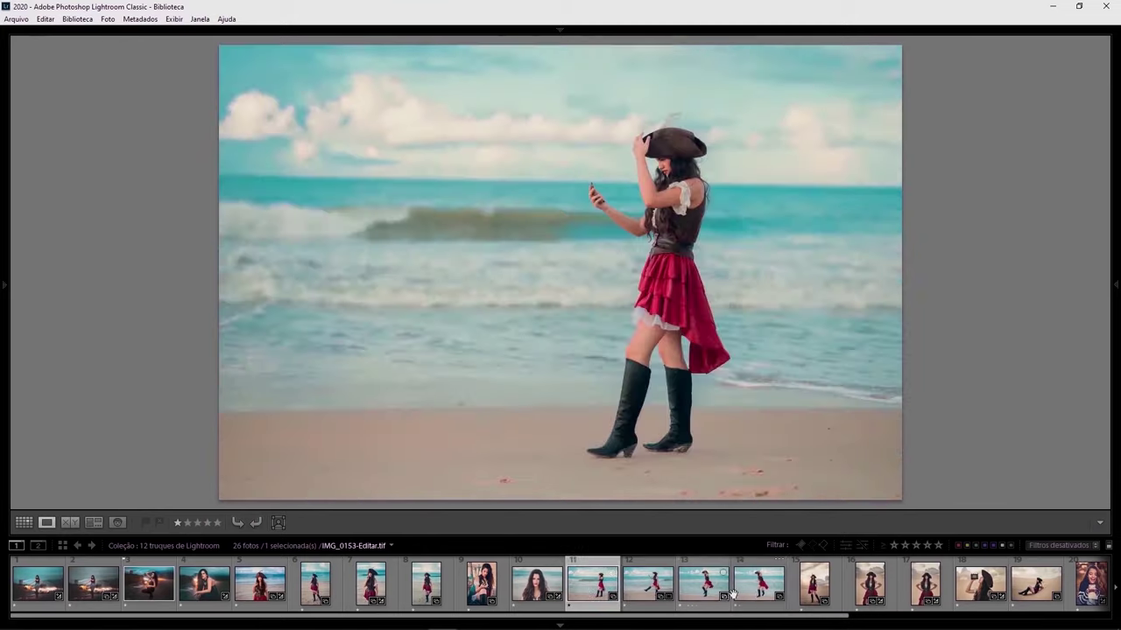
{"action": "left_click", "coordinate": [760, 594], "text": "shift"}
{"action": "key", "text": "n"}
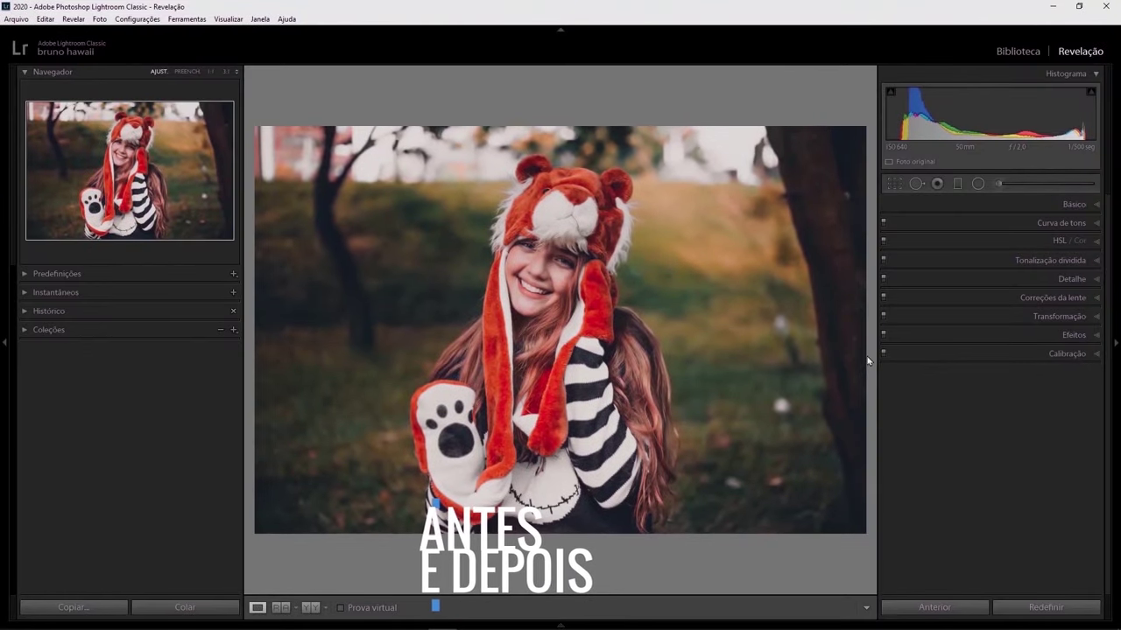
{"action": "key", "text": "y"}
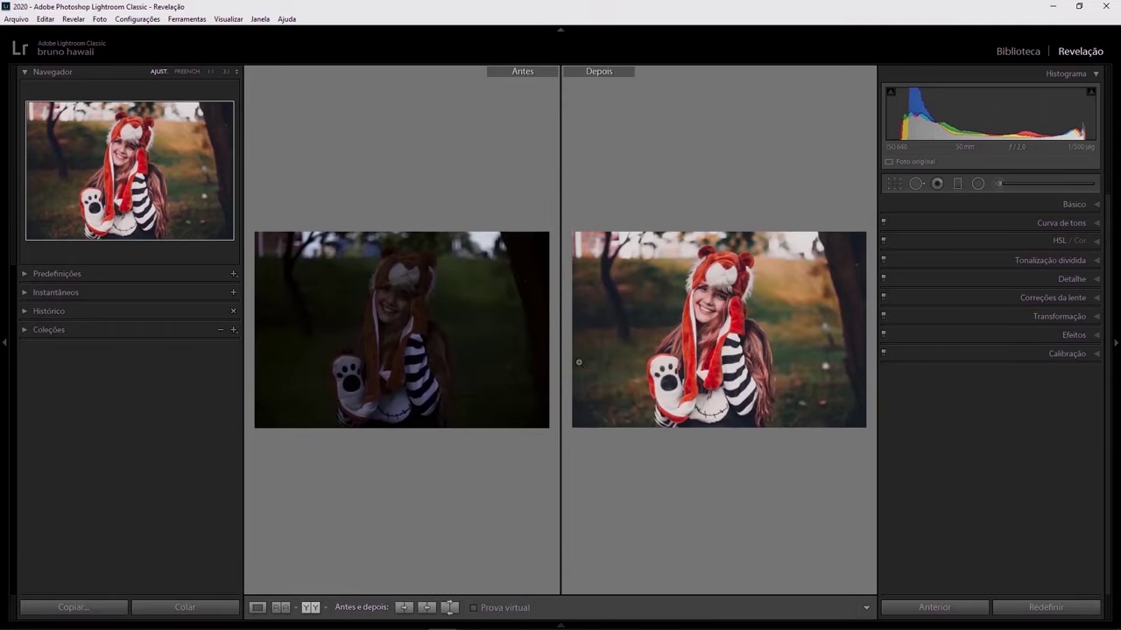
{"action": "key", "text": "backslash"}
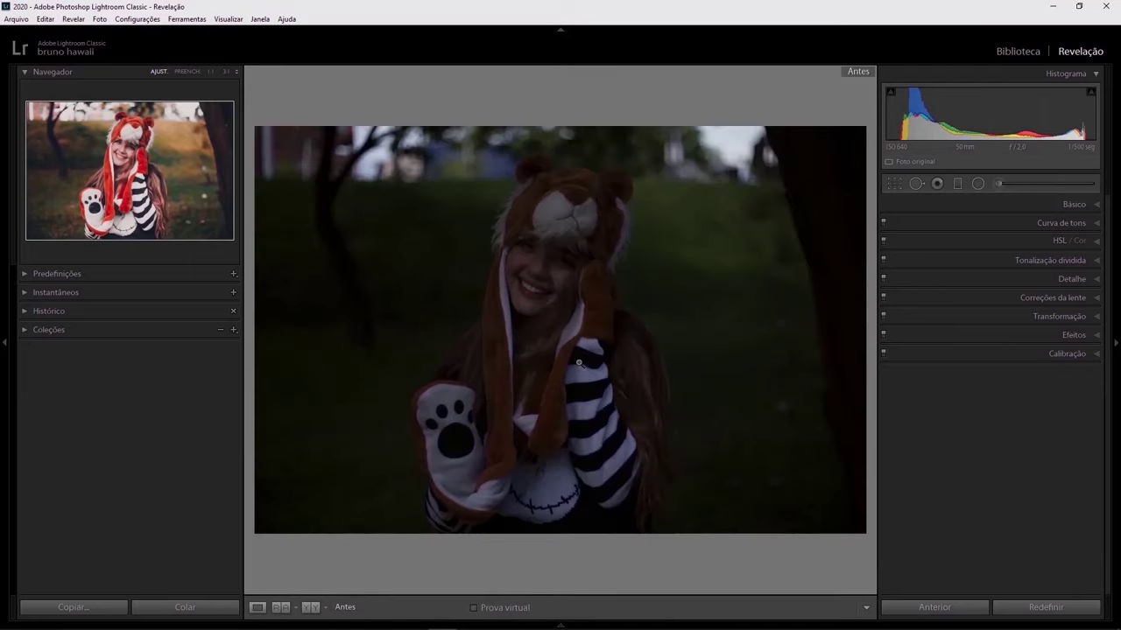
{"action": "key", "text": "backslash"}
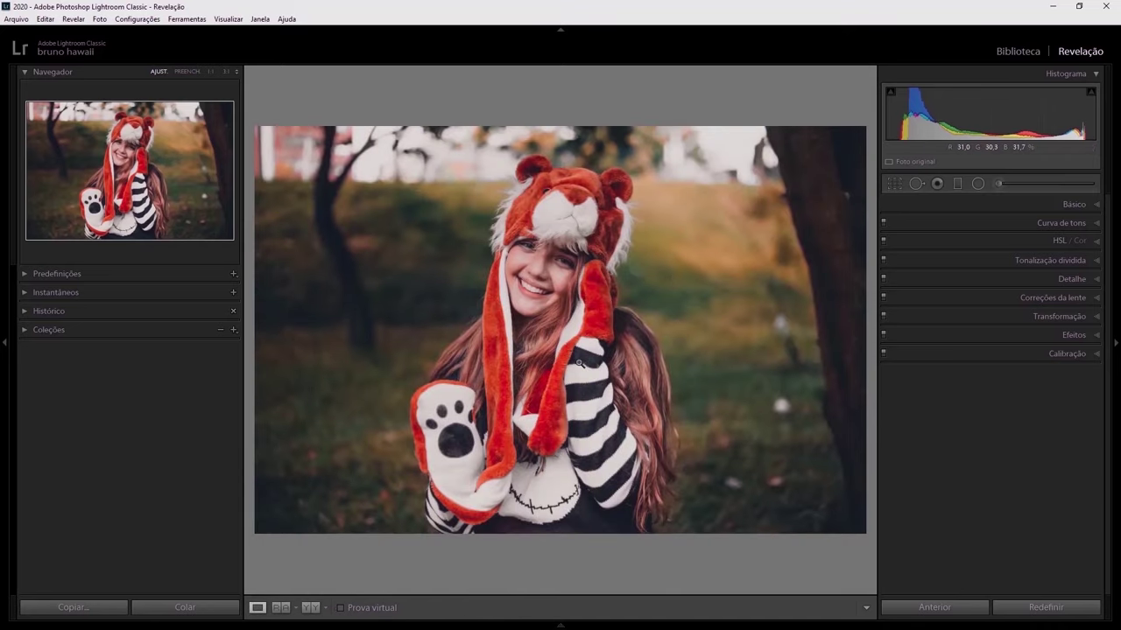
{"action": "key", "text": "l"}
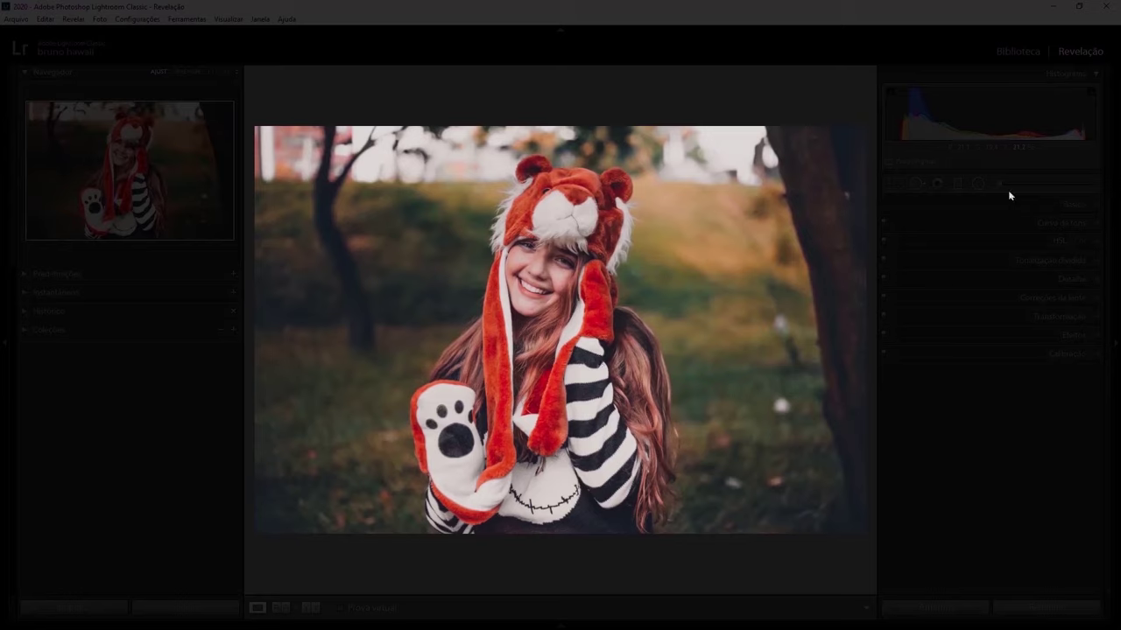
{"action": "key", "text": "backslash"}
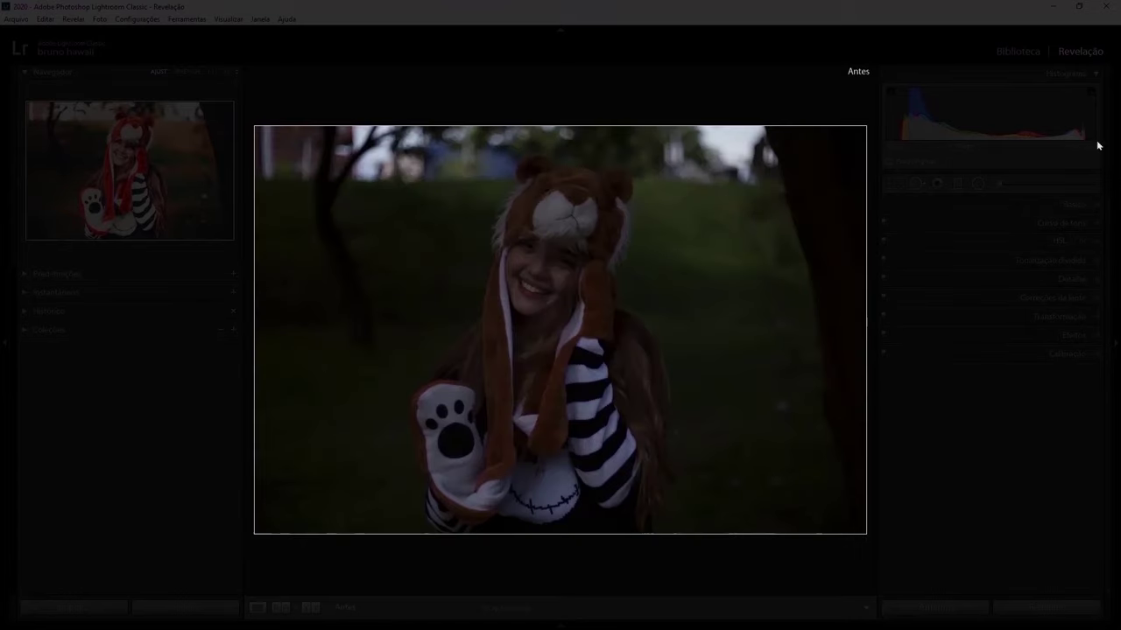
{"action": "key", "text": "backslash"}
{"action": "key", "text": "l"}
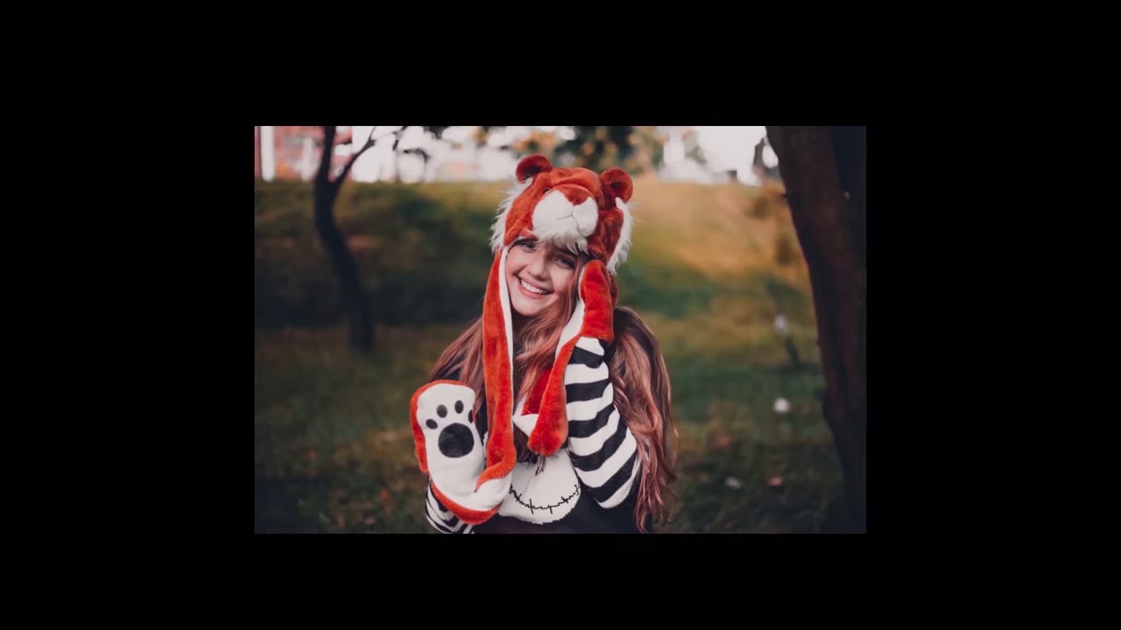
{"action": "key", "text": "backslash"}
{"action": "key", "text": "backslash"}
{"action": "key", "text": "backslash"}
{"action": "key", "text": "backslash"}
{"action": "key", "text": "l"}
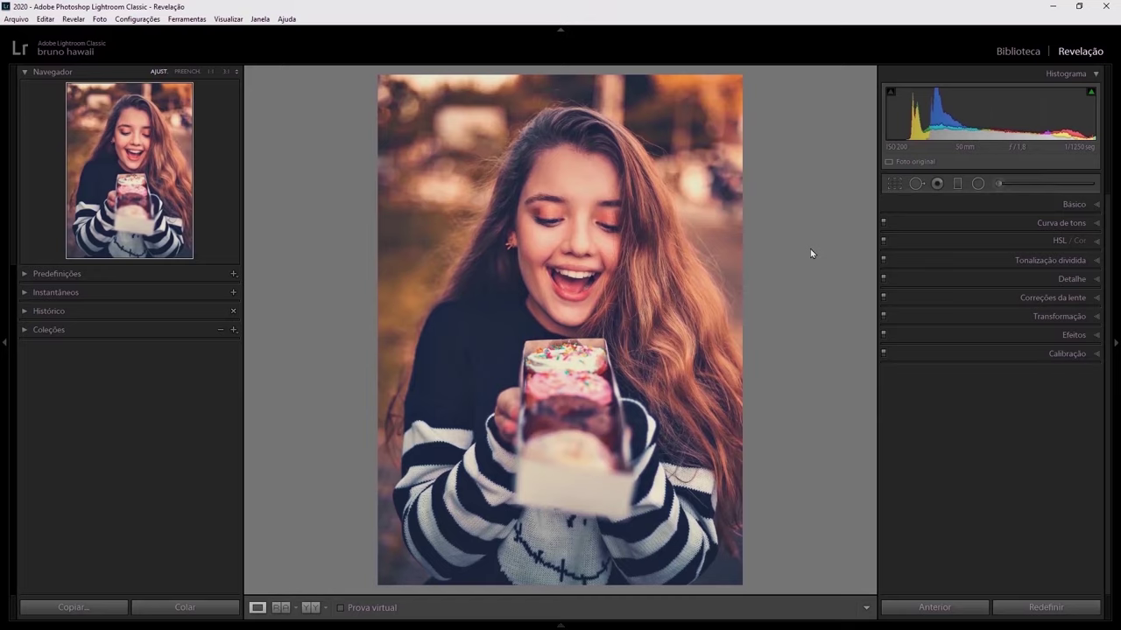
Switch from Revelação to Biblioteca (Library) with the cupcake portrait selected.
{"action": "left_click", "coordinate": [1017, 51]}
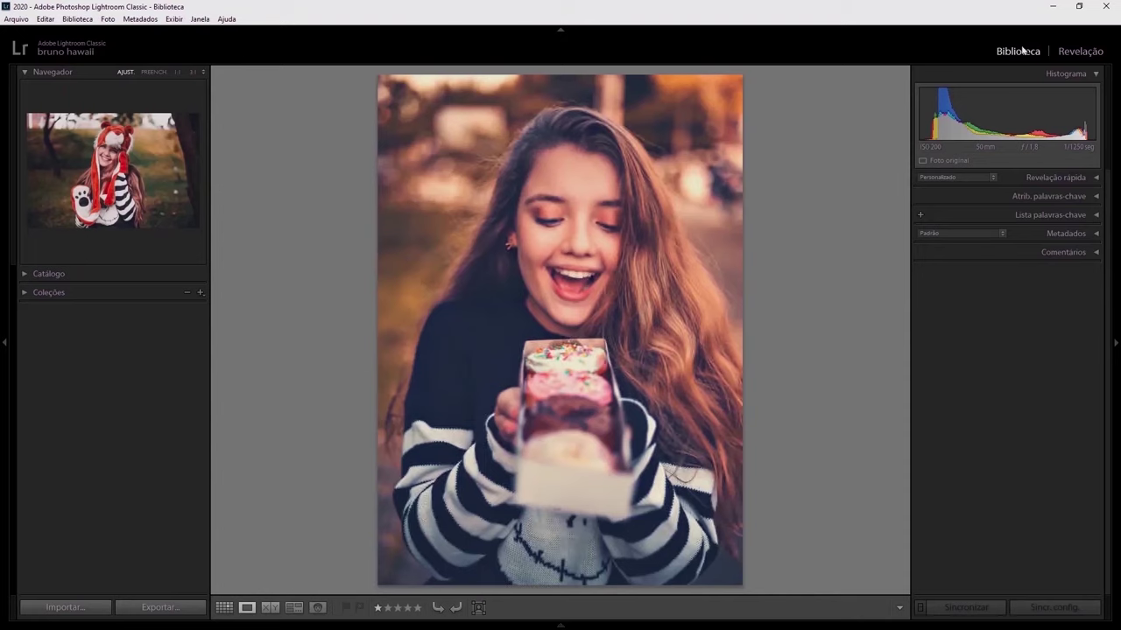
{"action": "left_click", "coordinate": [76, 607]}
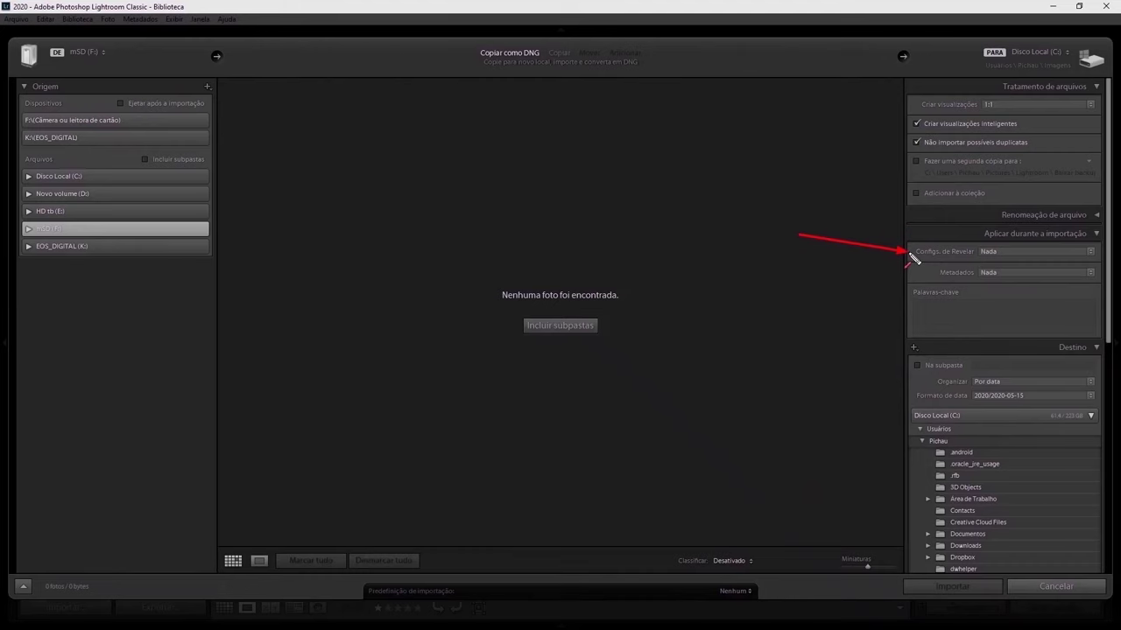
Try the '00 - Efeito Matte 01' import develop preset, then set it back to Nada.
{"action": "left_click_drag", "start_coordinate": [854, 249], "coordinate": [906, 251]}
{"action": "left_click", "coordinate": [1018, 252]}
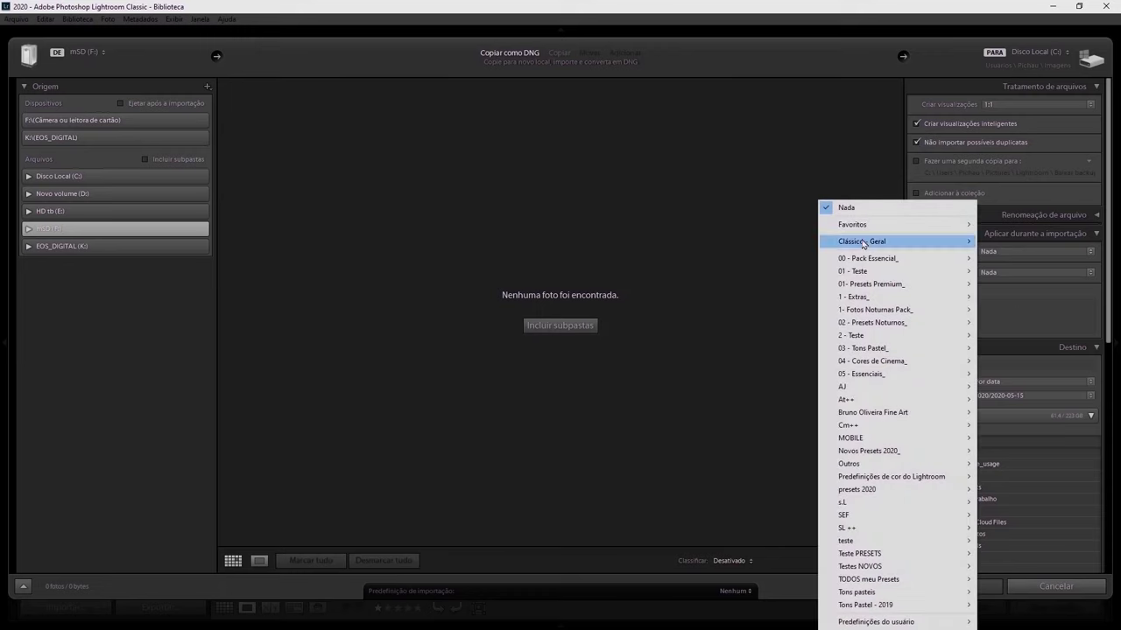
{"action": "mouse_move", "coordinate": [895, 258]}
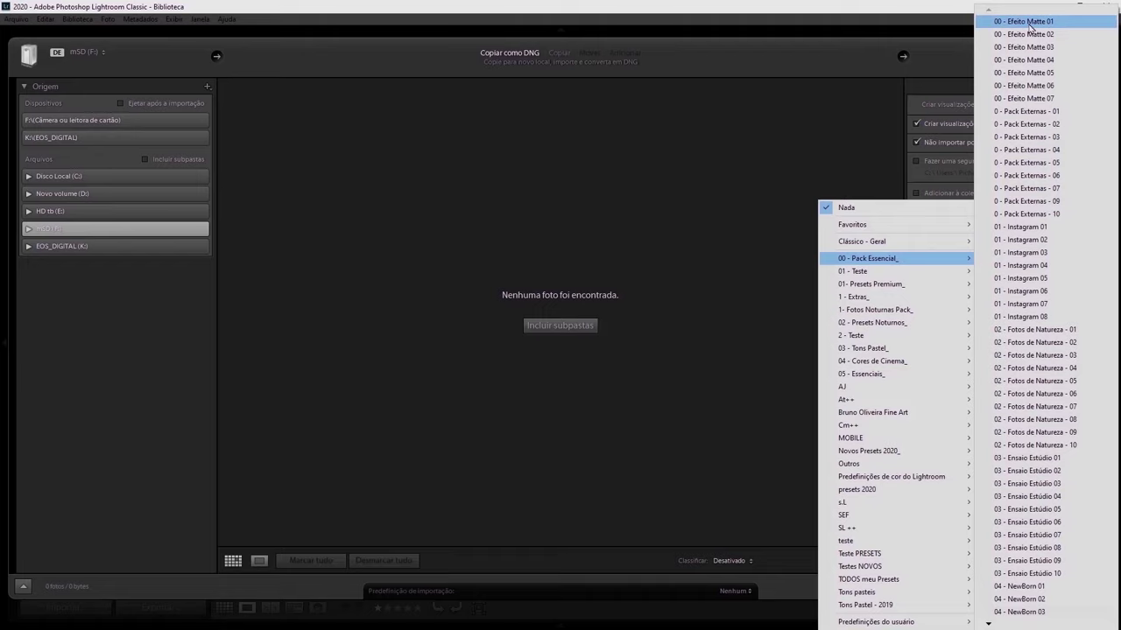
{"action": "left_click", "coordinate": [1030, 21]}
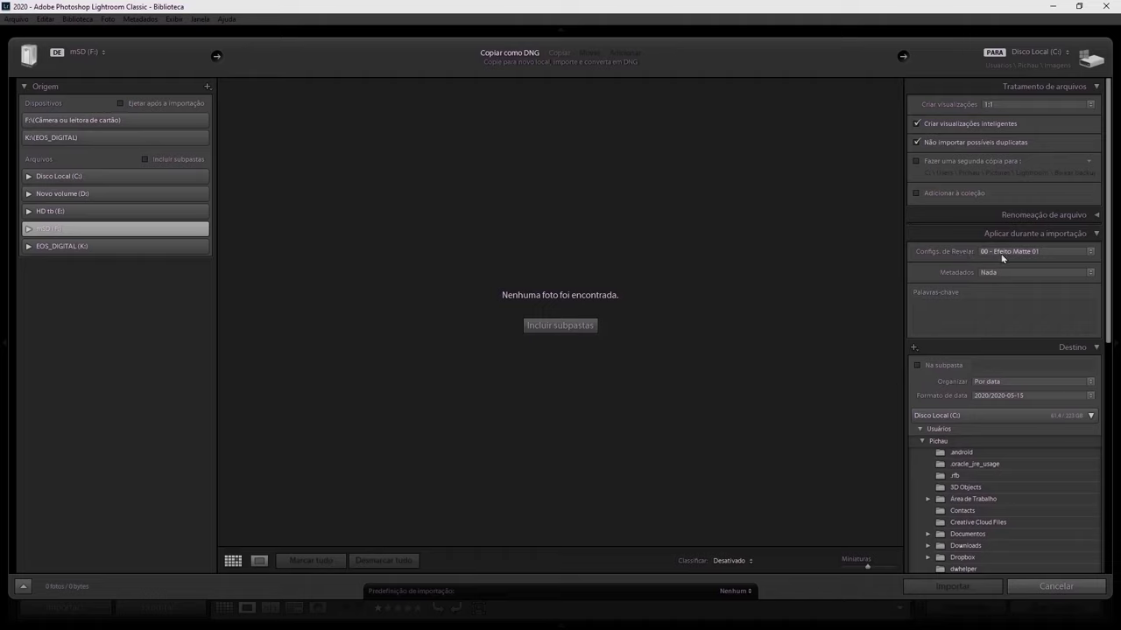
{"action": "left_click", "coordinate": [1003, 254]}
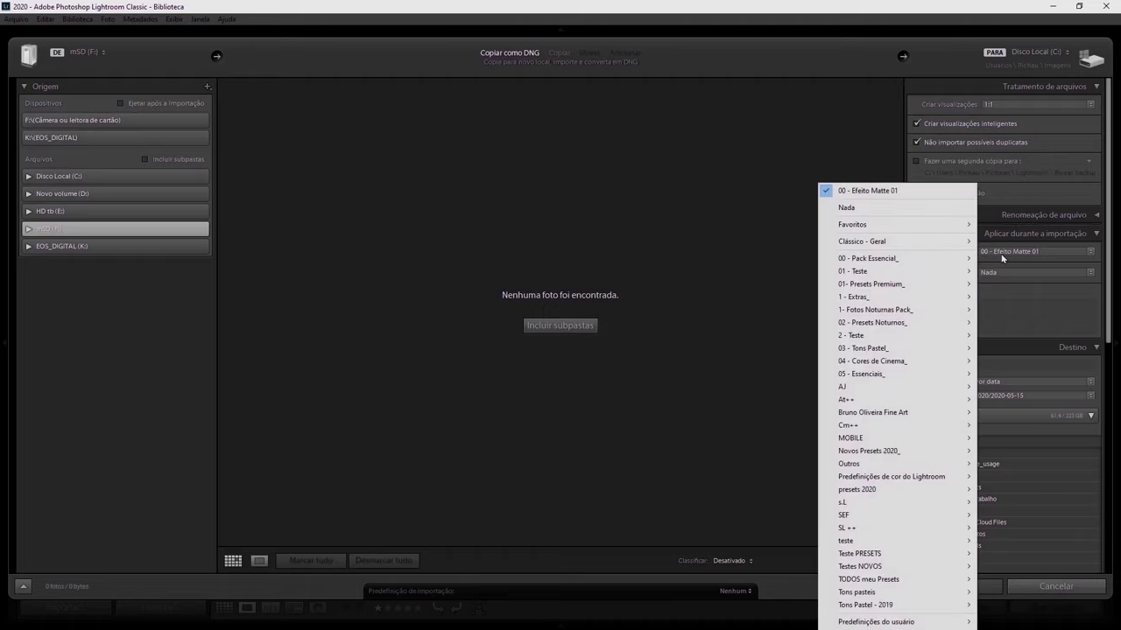
{"action": "left_click", "coordinate": [867, 209]}
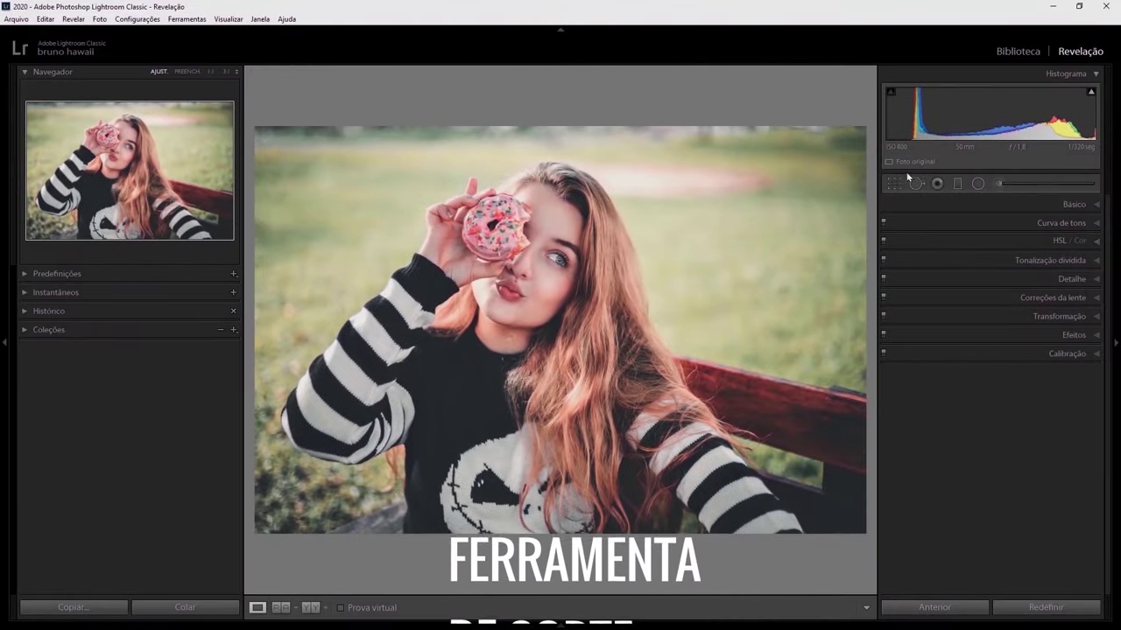
In the Crop tool, cycle overlays and rotate the golden spiral, ending on a fine grid.
{"action": "left_click", "coordinate": [895, 183]}
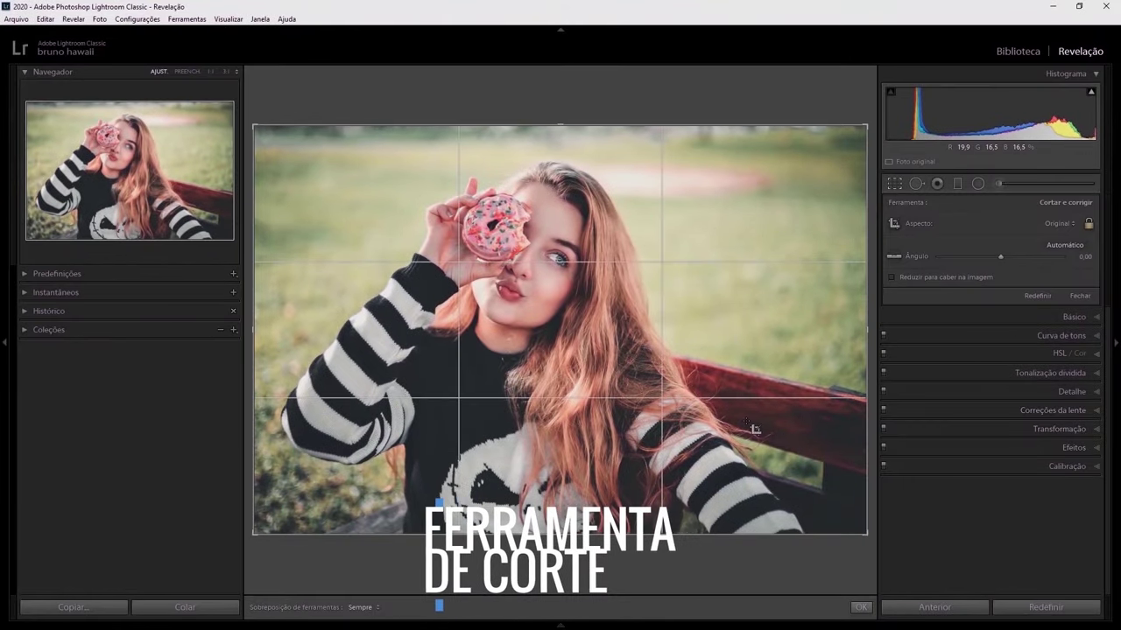
{"action": "key", "text": "o"}
{"action": "key", "text": "o"}
{"action": "key", "text": "o"}
{"action": "key", "text": "o"}
{"action": "key", "text": "o"}
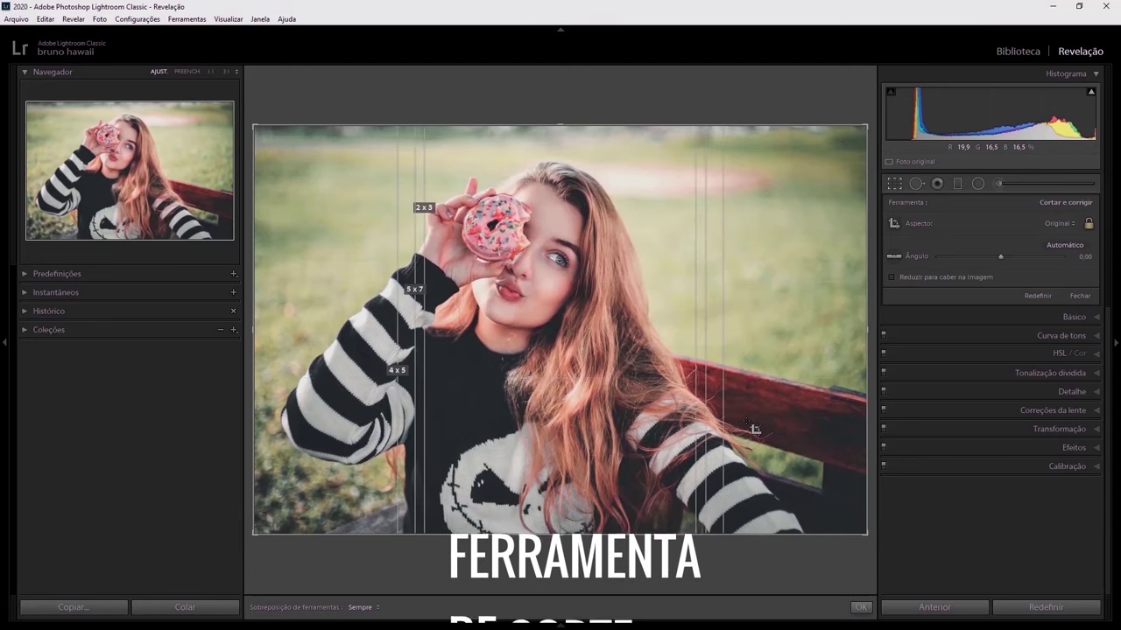
{"action": "key", "text": "o"}
{"action": "key", "text": "o"}
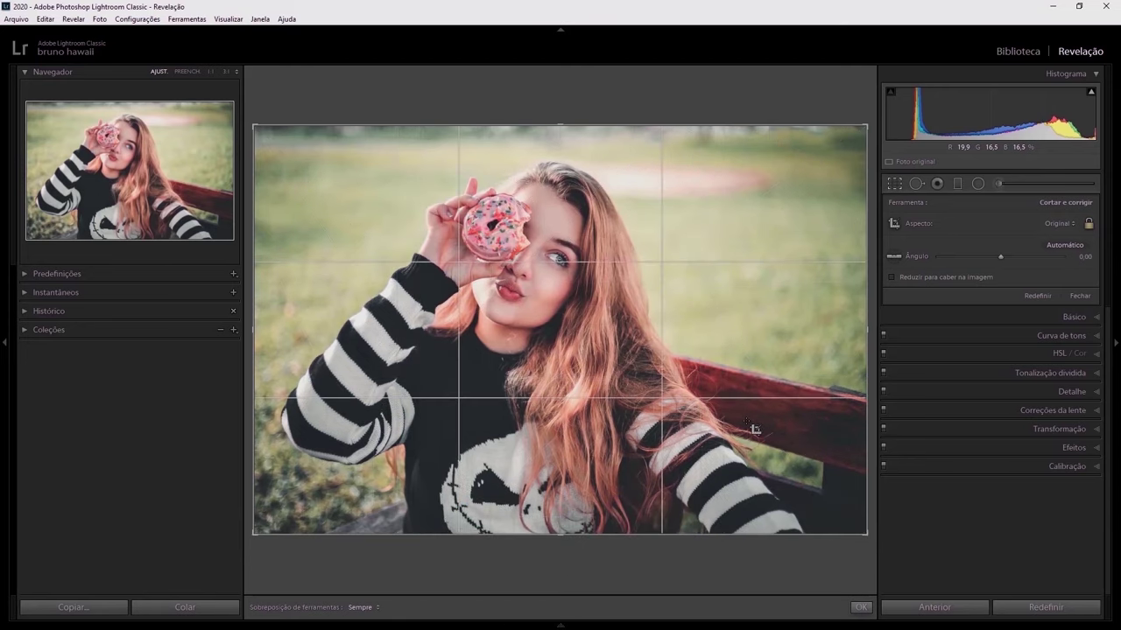
{"action": "key", "text": "o"}
{"action": "key", "text": "o"}
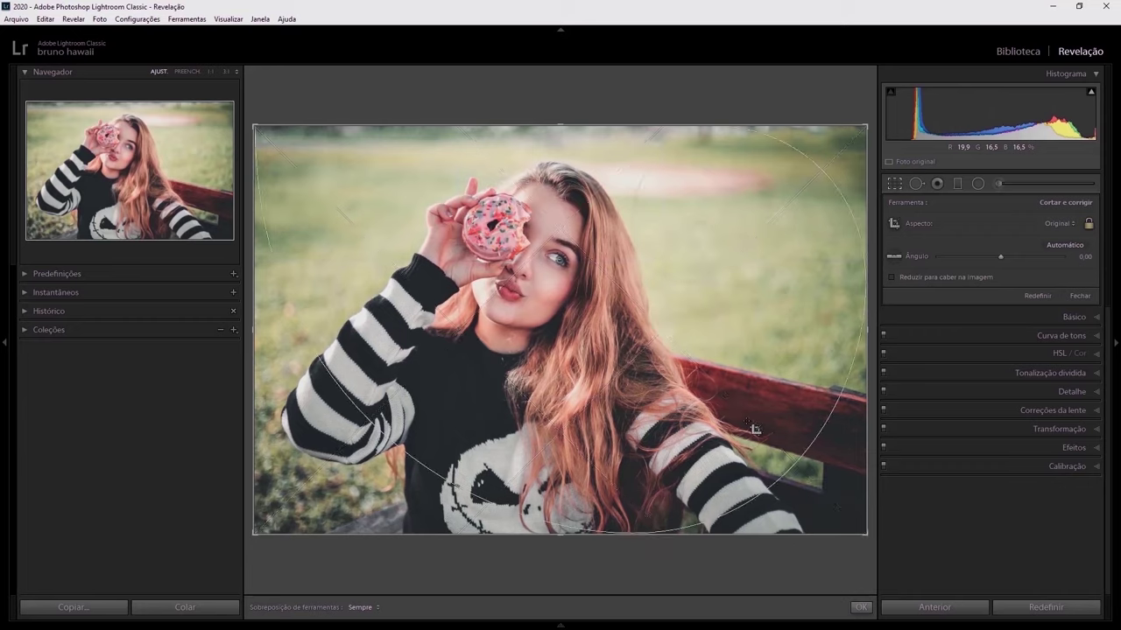
{"action": "key", "text": "shift+o"}
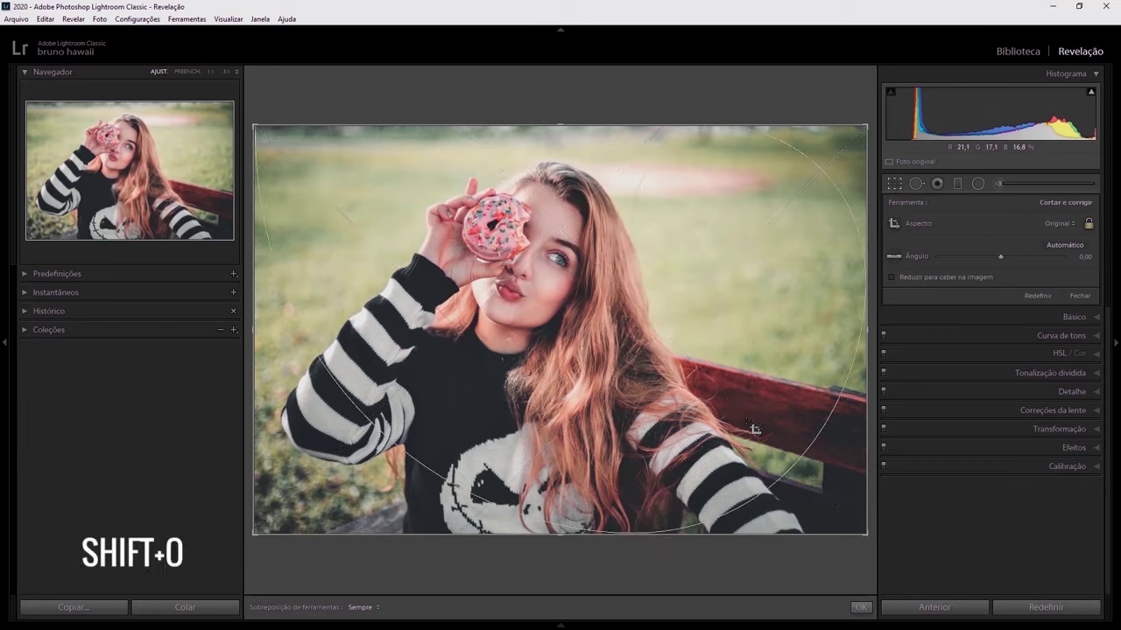
{"action": "key", "text": "shift+o"}
{"action": "key", "text": "shift+o"}
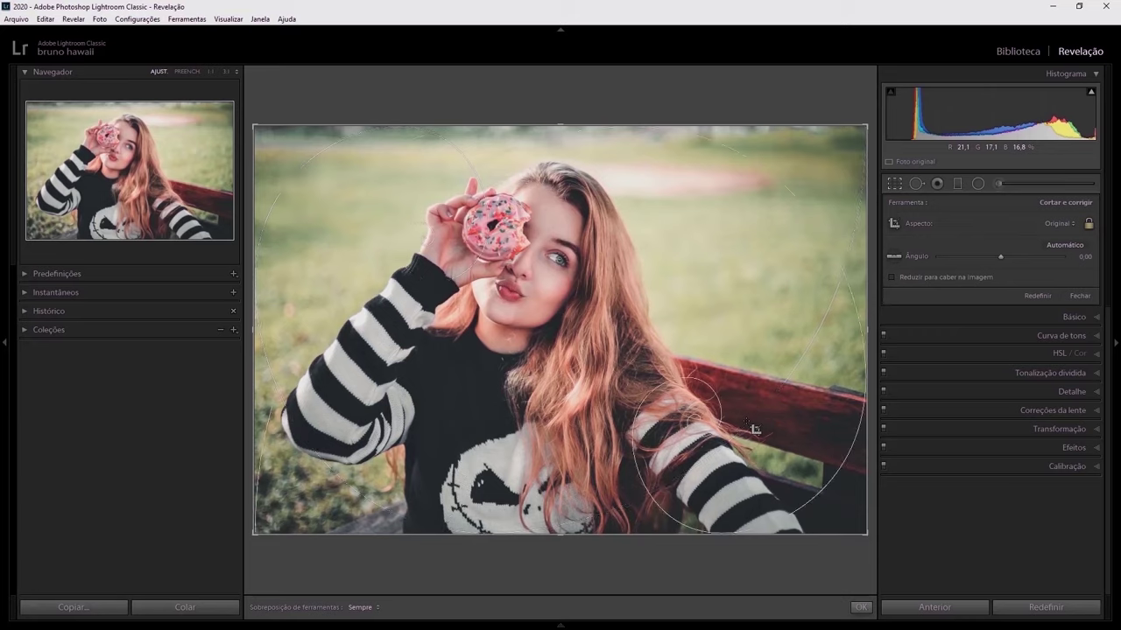
{"action": "key", "text": "shift+o"}
{"action": "key", "text": "shift+o"}
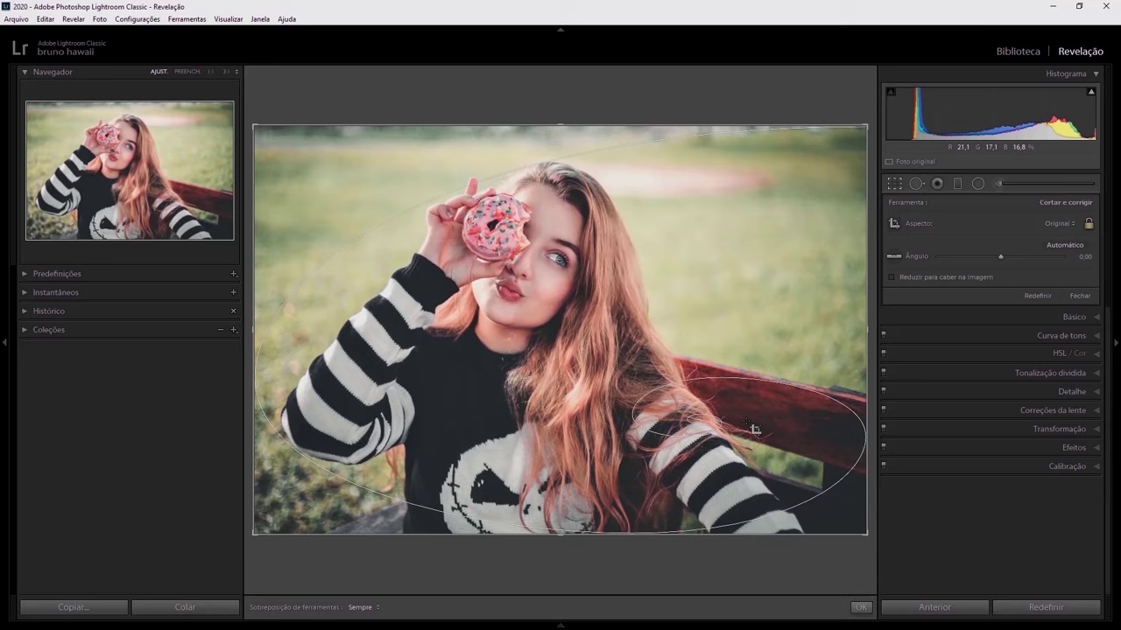
{"action": "key", "text": "o"}
{"action": "key", "text": "shift+o"}
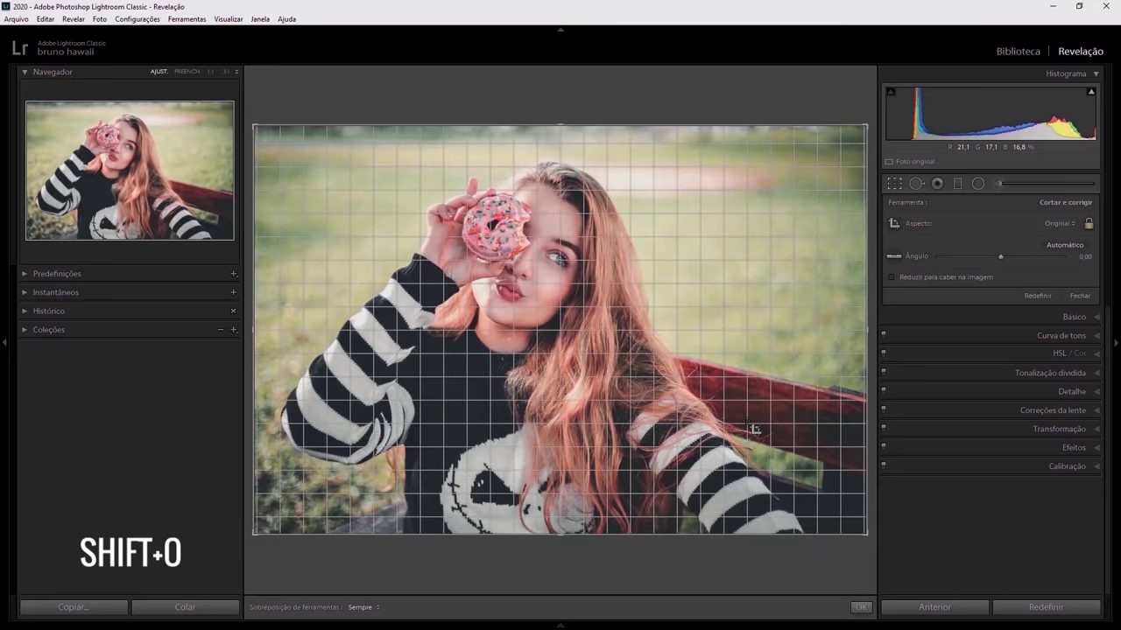
{"action": "key", "text": "o"}
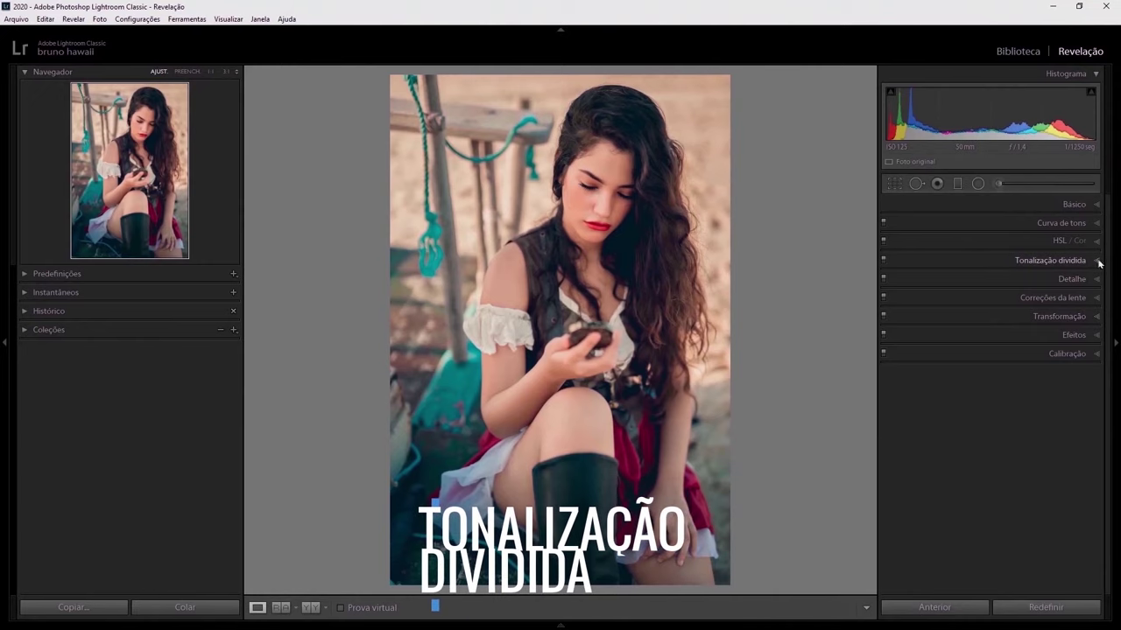
Split-tone the portrait's highlights, trying teal, yellow, red-orange and green hues, at saturation 14.
{"action": "left_click", "coordinate": [1094, 260]}
{"action": "key", "text": "alt"}
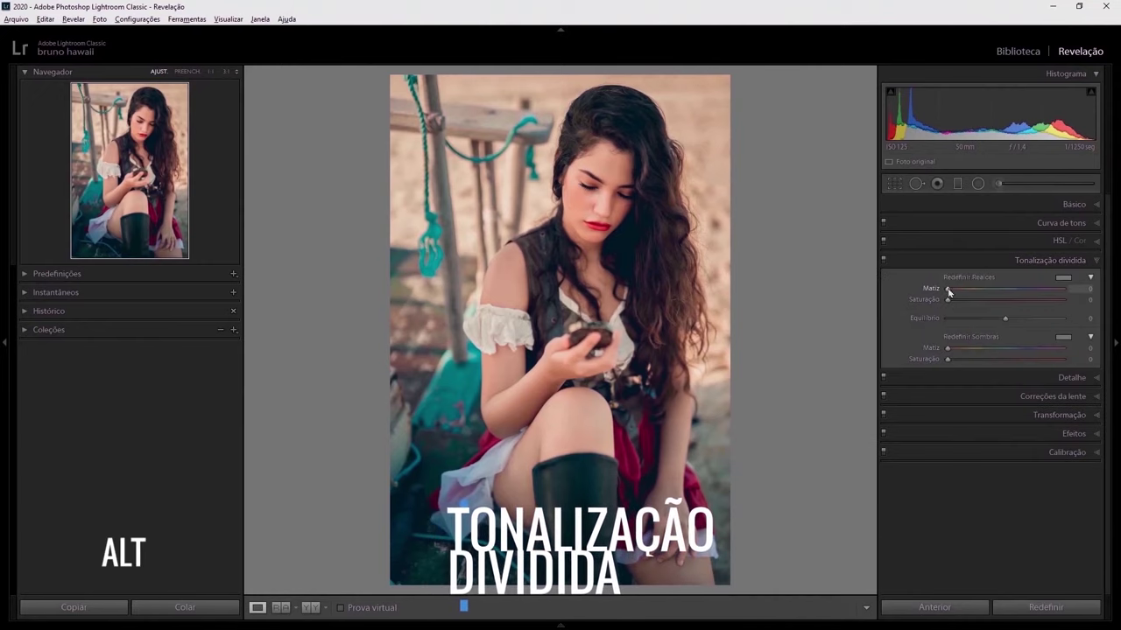
{"action": "left_click_drag", "start_coordinate": [949, 296], "coordinate": [1013, 296]}
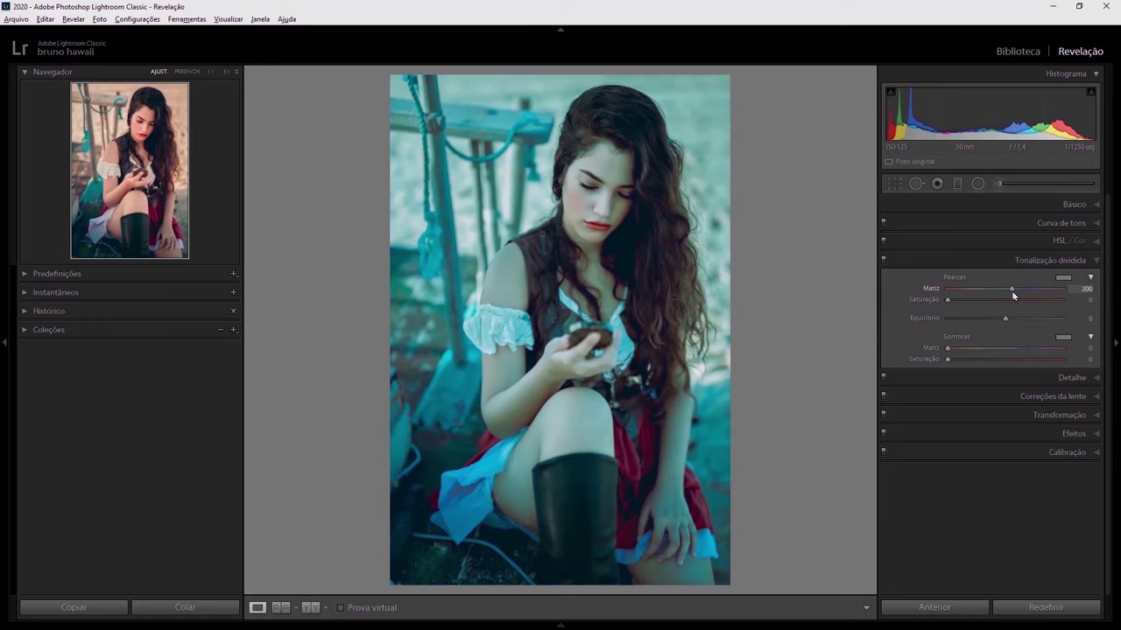
{"action": "left_click_drag", "start_coordinate": [1013, 294], "coordinate": [970, 299]}
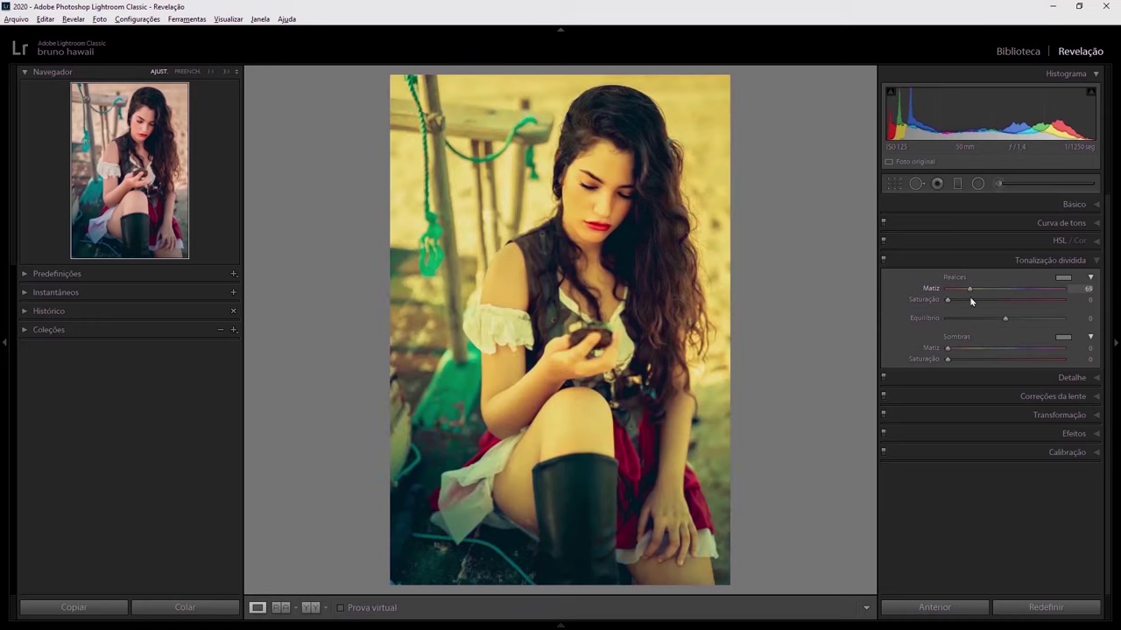
{"action": "mouse_move", "coordinate": [970, 299]}
{"action": "left_mouse_down"}
{"action": "mouse_move", "coordinate": [958, 305]}
{"action": "mouse_move", "coordinate": [970, 306]}
{"action": "left_mouse_up"}
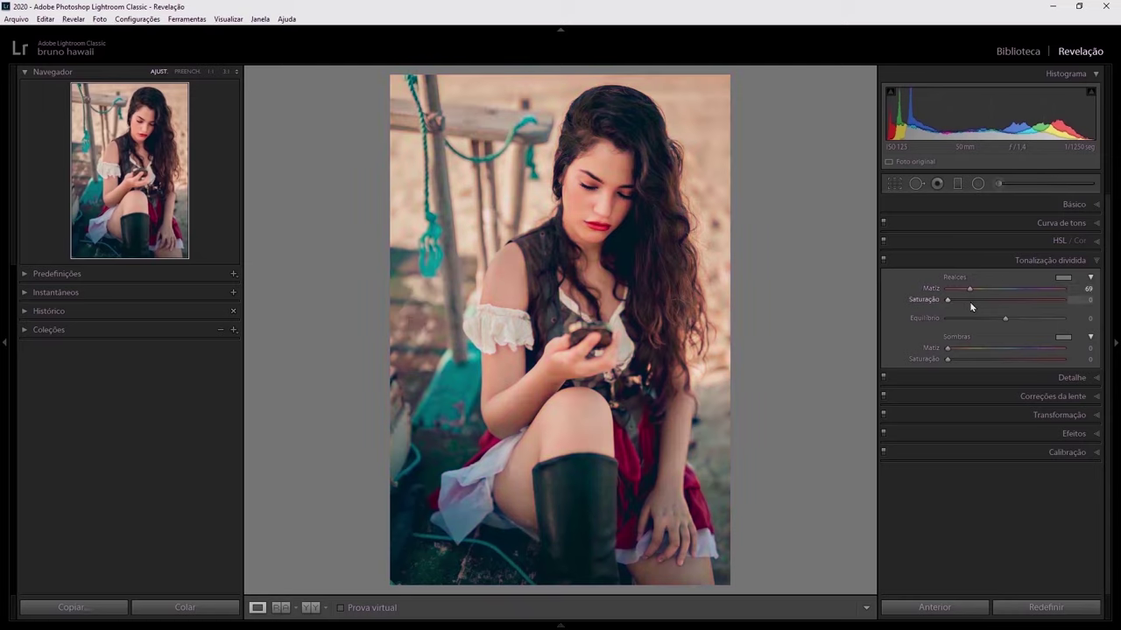
{"action": "key", "text": "alt"}
{"action": "mouse_move", "coordinate": [970, 291]}
{"action": "left_mouse_down"}
{"action": "mouse_move", "coordinate": [987, 295]}
{"action": "mouse_move", "coordinate": [964, 299]}
{"action": "left_mouse_up"}
{"action": "mouse_move", "coordinate": [950, 305]}
{"action": "left_mouse_down"}
{"action": "mouse_move", "coordinate": [1030, 298]}
{"action": "mouse_move", "coordinate": [946, 290]}
{"action": "mouse_move", "coordinate": [1024, 293]}
{"action": "left_mouse_up"}
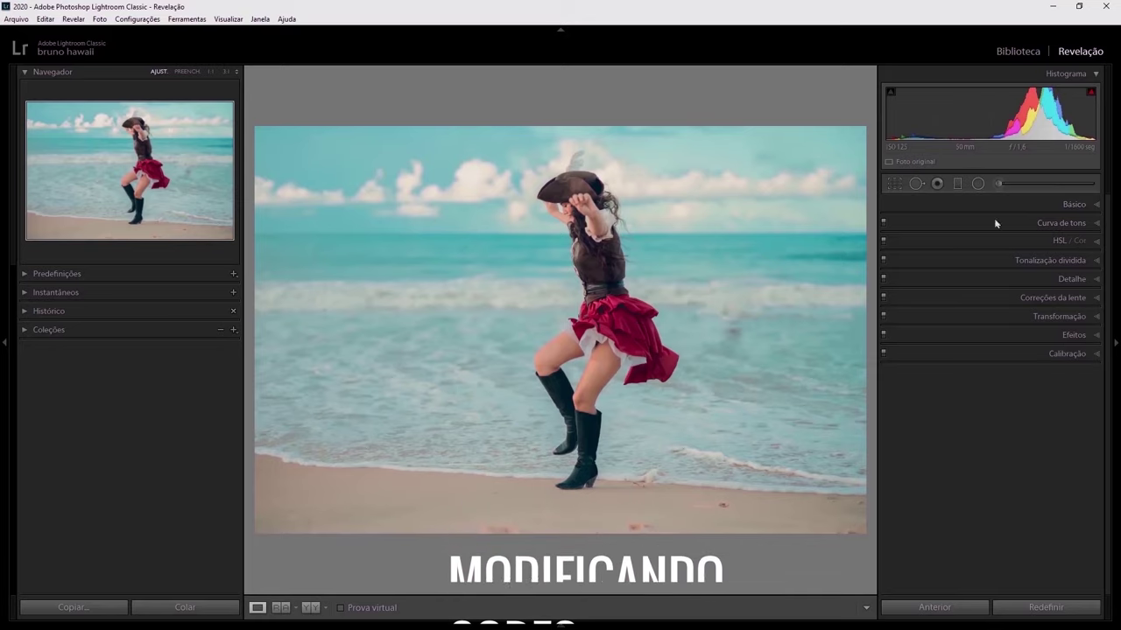
Start an Auto Mask adjustment-brush mask with overlay shown and paint it over the red skirt.
{"action": "left_click", "coordinate": [1000, 185]}
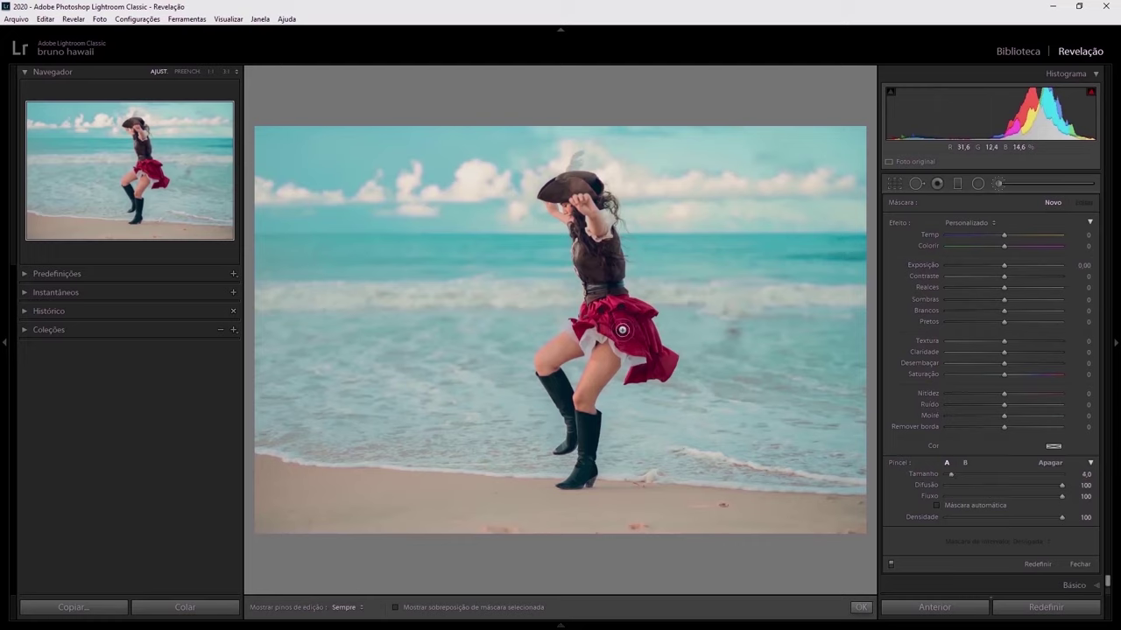
{"action": "left_click_drag", "start_coordinate": [621, 328], "coordinate": [639, 317]}
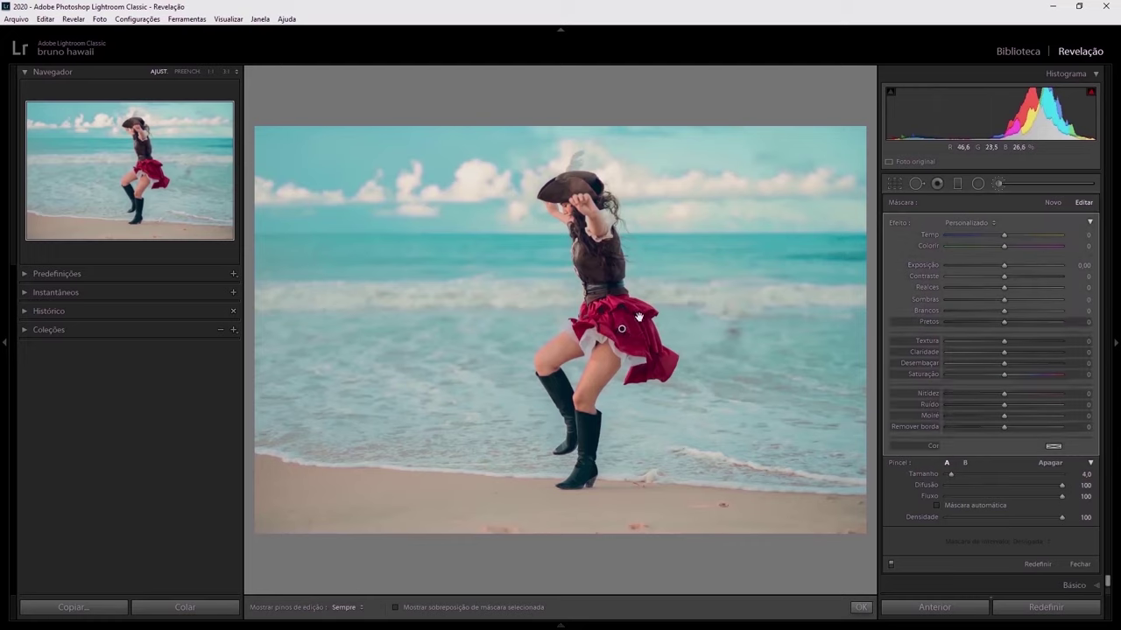
{"action": "left_click", "coordinate": [938, 507]}
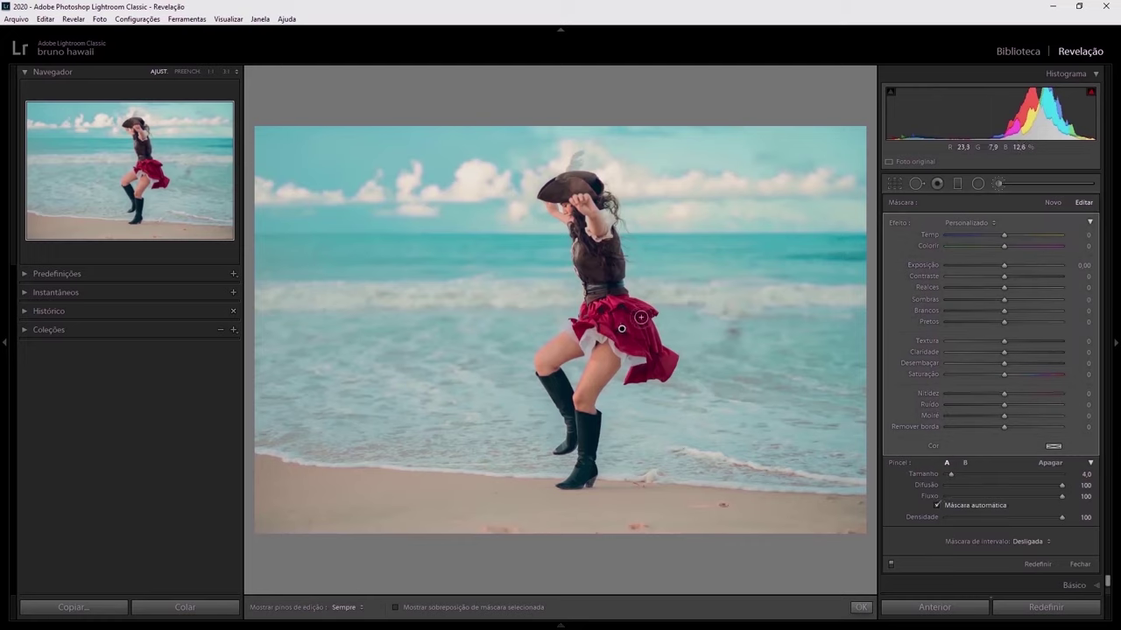
{"action": "key", "text": "o"}
{"action": "key", "text": "h"}
{"action": "left_click_drag", "start_coordinate": [636, 330], "coordinate": [645, 378]}
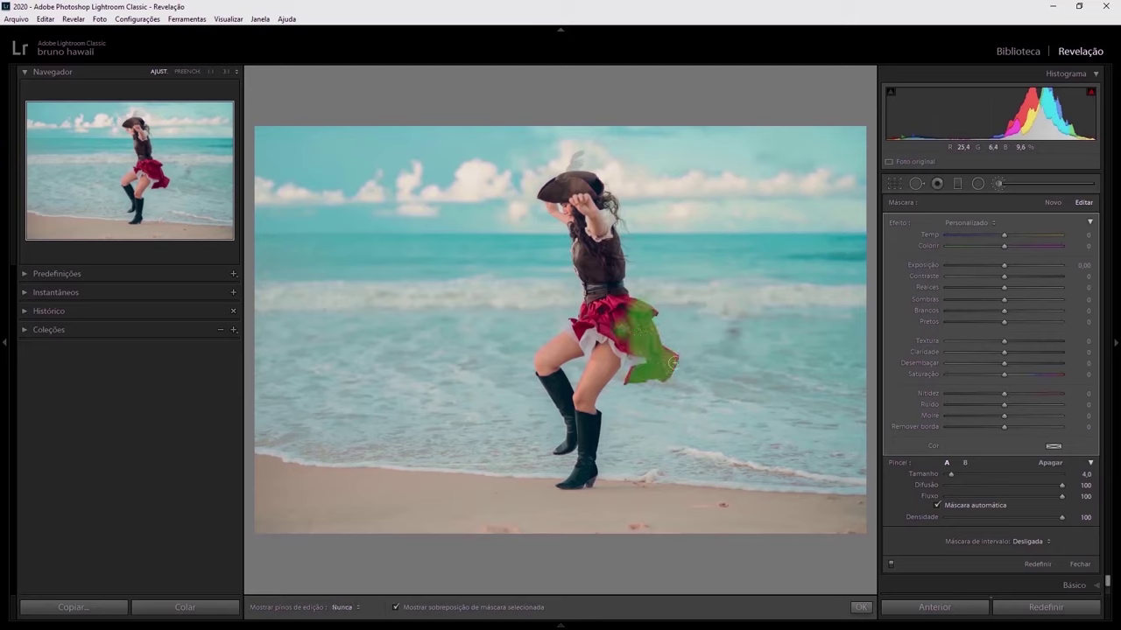
{"action": "left_click_drag", "start_coordinate": [672, 362], "coordinate": [627, 301]}
Zoom in to 1:1, fill the mask along the skirt's top edge, then hide the overlay.
{"action": "key", "text": "z"}
{"action": "key", "text": "z"}
{"action": "key", "text": "z"}
{"action": "key", "text": "h"}
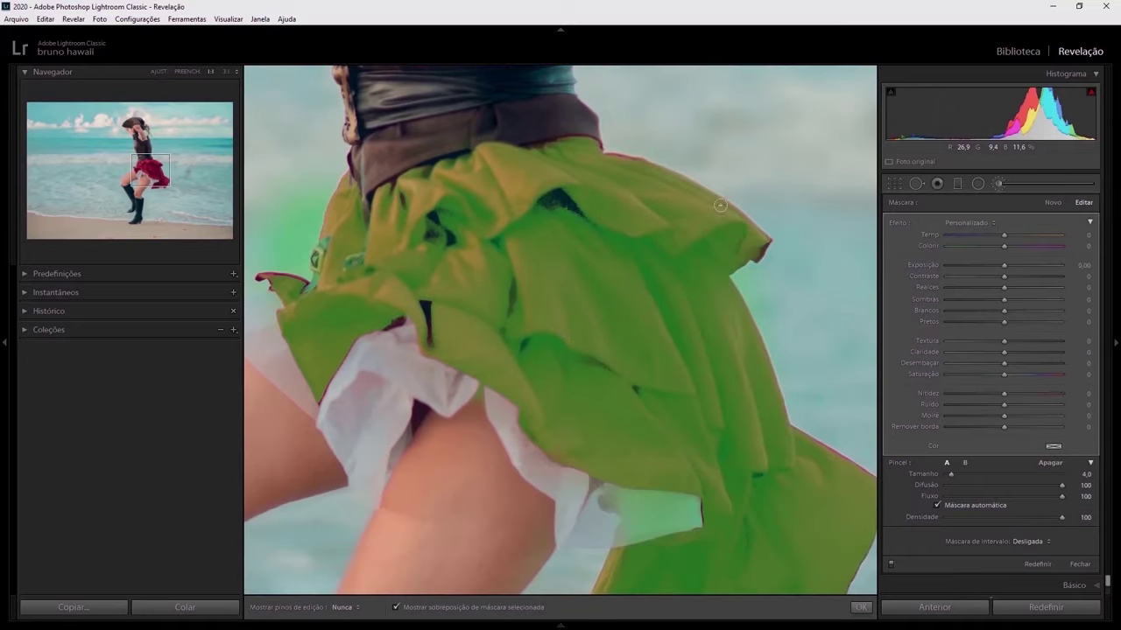
{"action": "mouse_move", "coordinate": [590, 155]}
{"action": "left_mouse_down"}
{"action": "mouse_move", "coordinate": [567, 140]}
{"action": "mouse_move", "coordinate": [512, 138]}
{"action": "left_mouse_up"}
{"action": "key", "text": "h"}
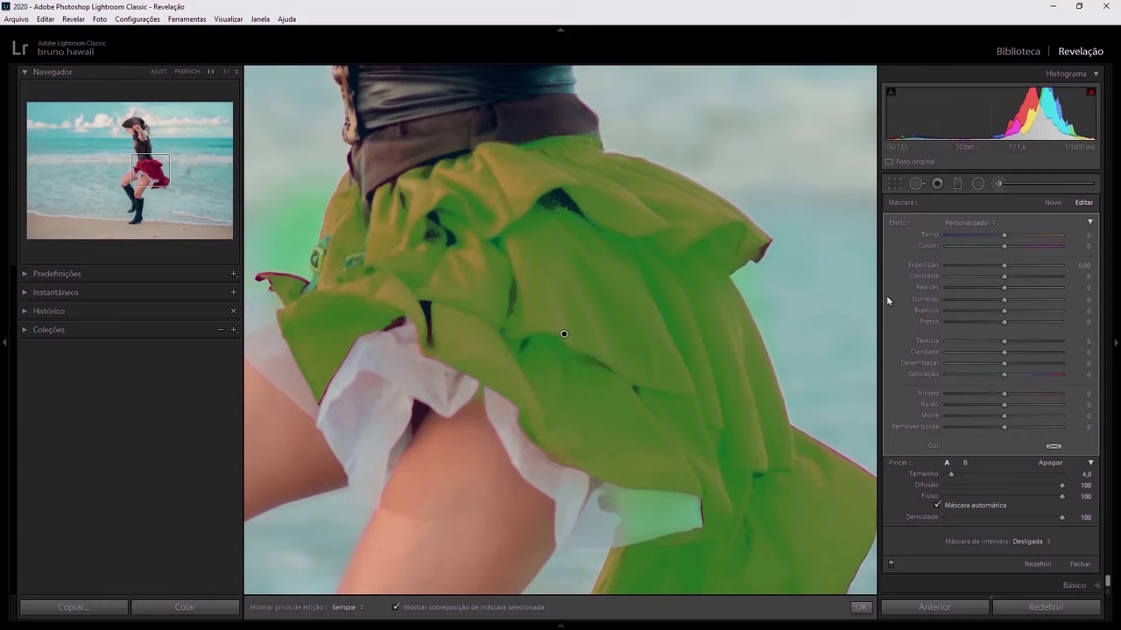
{"action": "key", "text": "o"}
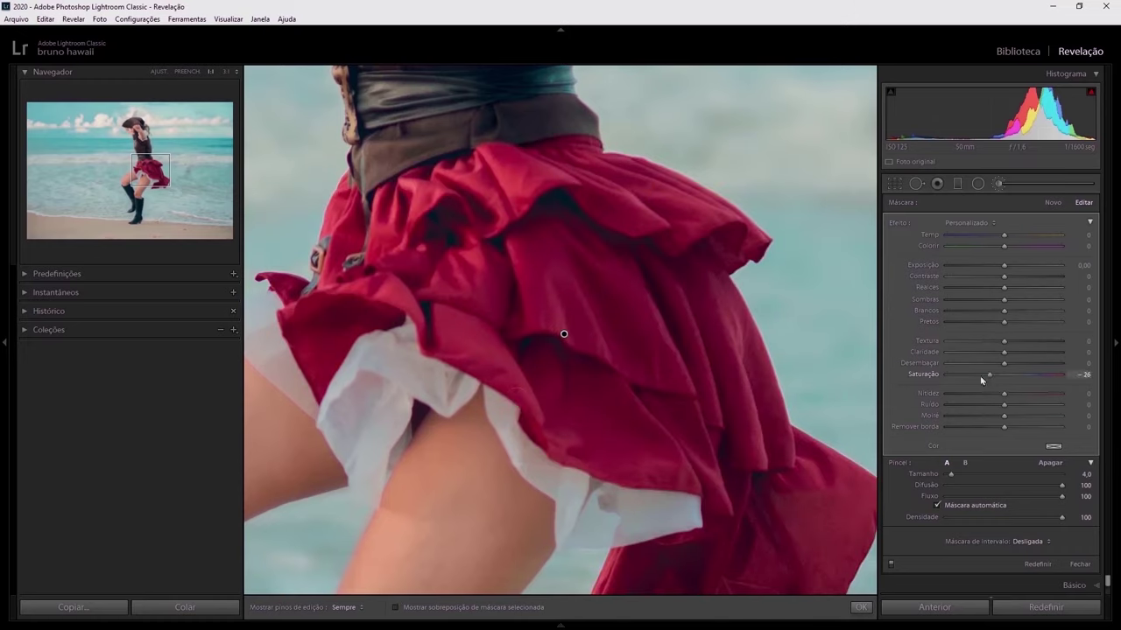
Set the skirt mask's Saturation to -100 and tint it olive-yellow after trying green and blue.
{"action": "left_click_drag", "start_coordinate": [987, 375], "coordinate": [824, 376]}
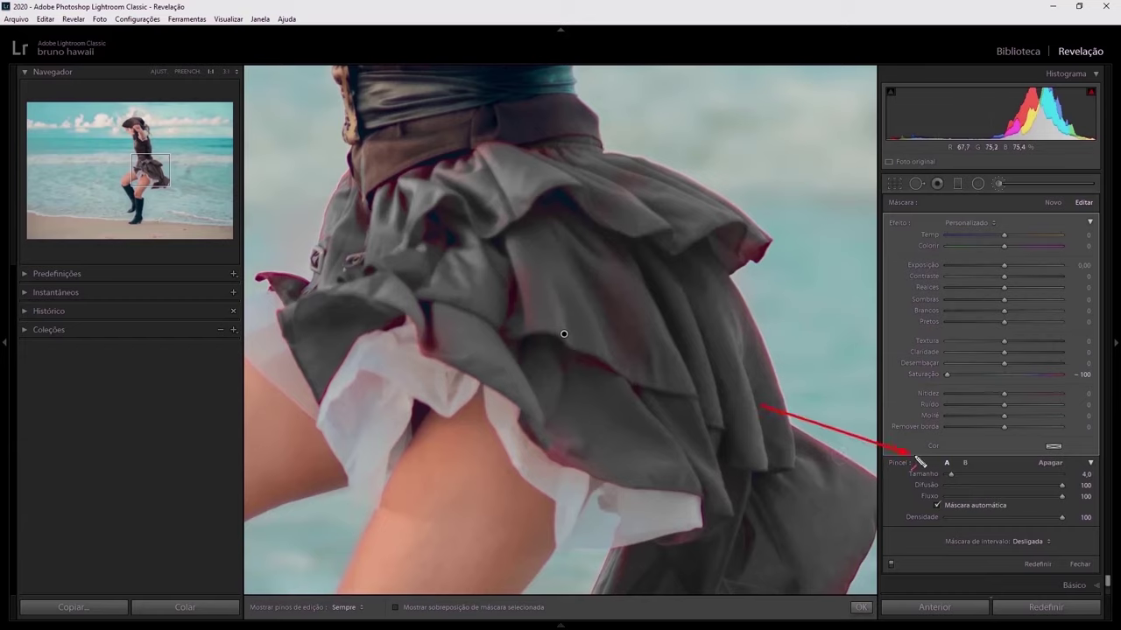
{"action": "left_click", "coordinate": [1054, 448]}
{"action": "left_click", "coordinate": [894, 446]}
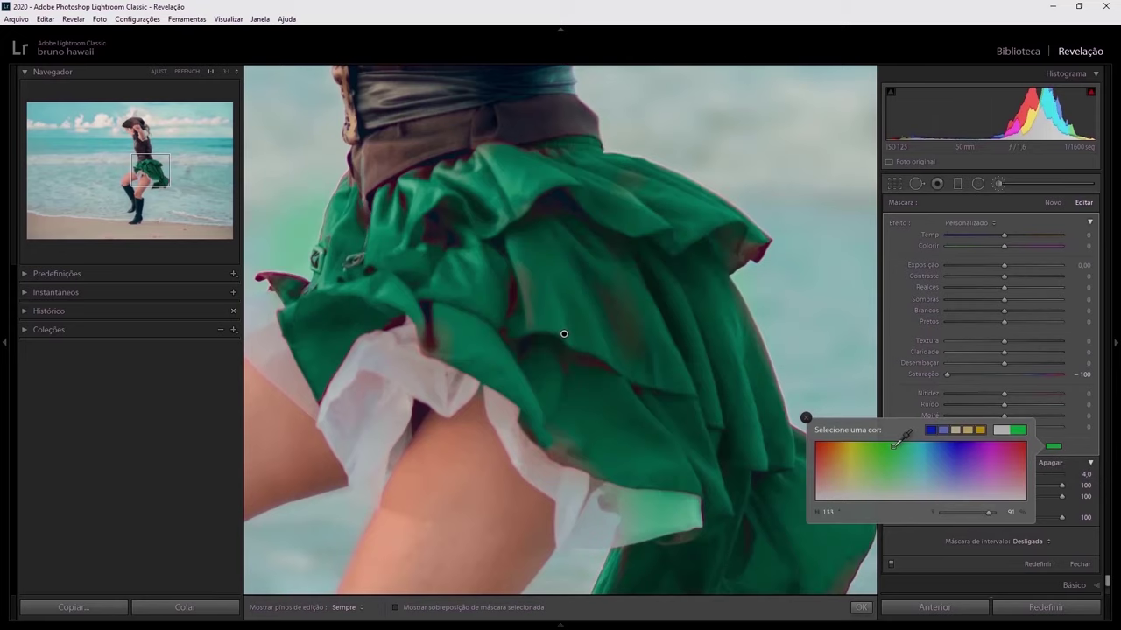
{"action": "left_click", "coordinate": [949, 444]}
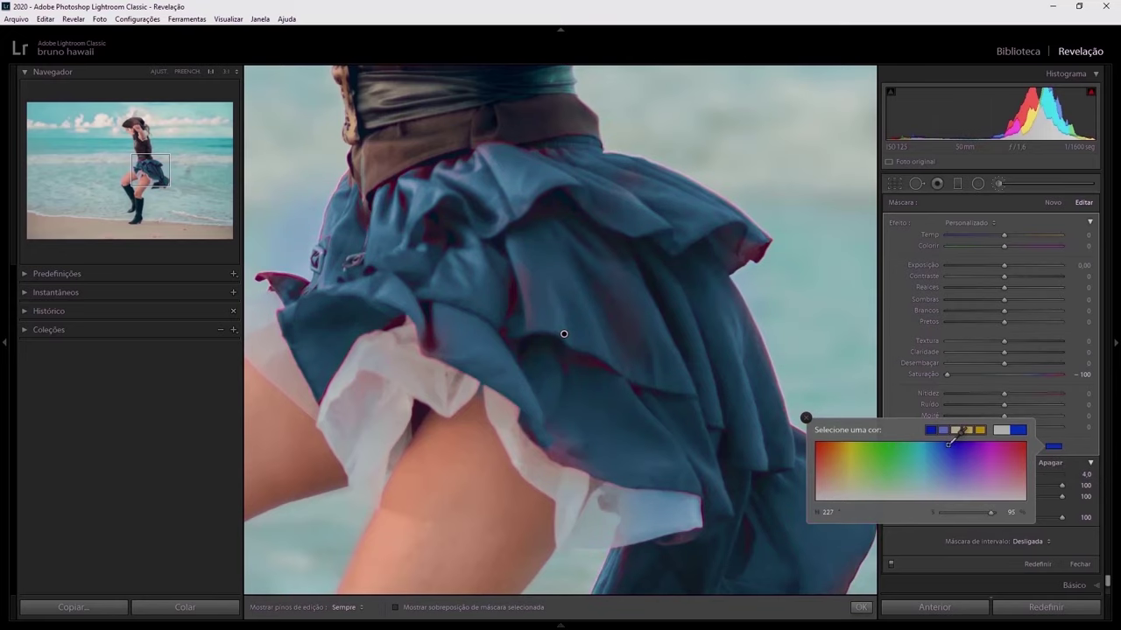
{"action": "left_click", "coordinate": [838, 448]}
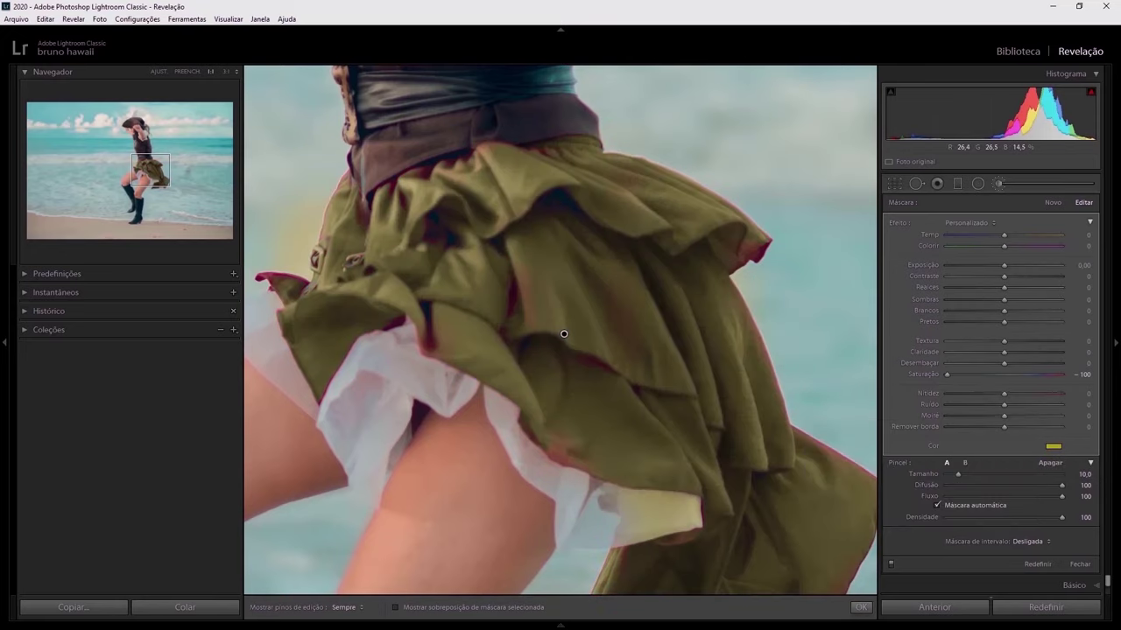
{"action": "key", "text": "h"}
{"action": "key", "text": "h"}
{"action": "key", "text": "h"}
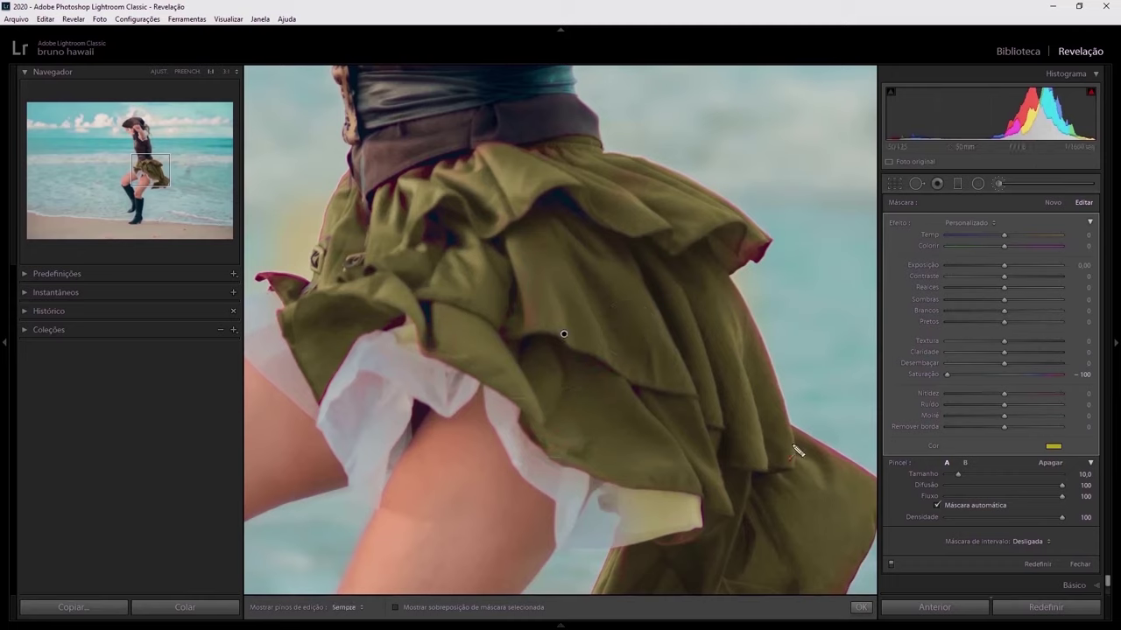